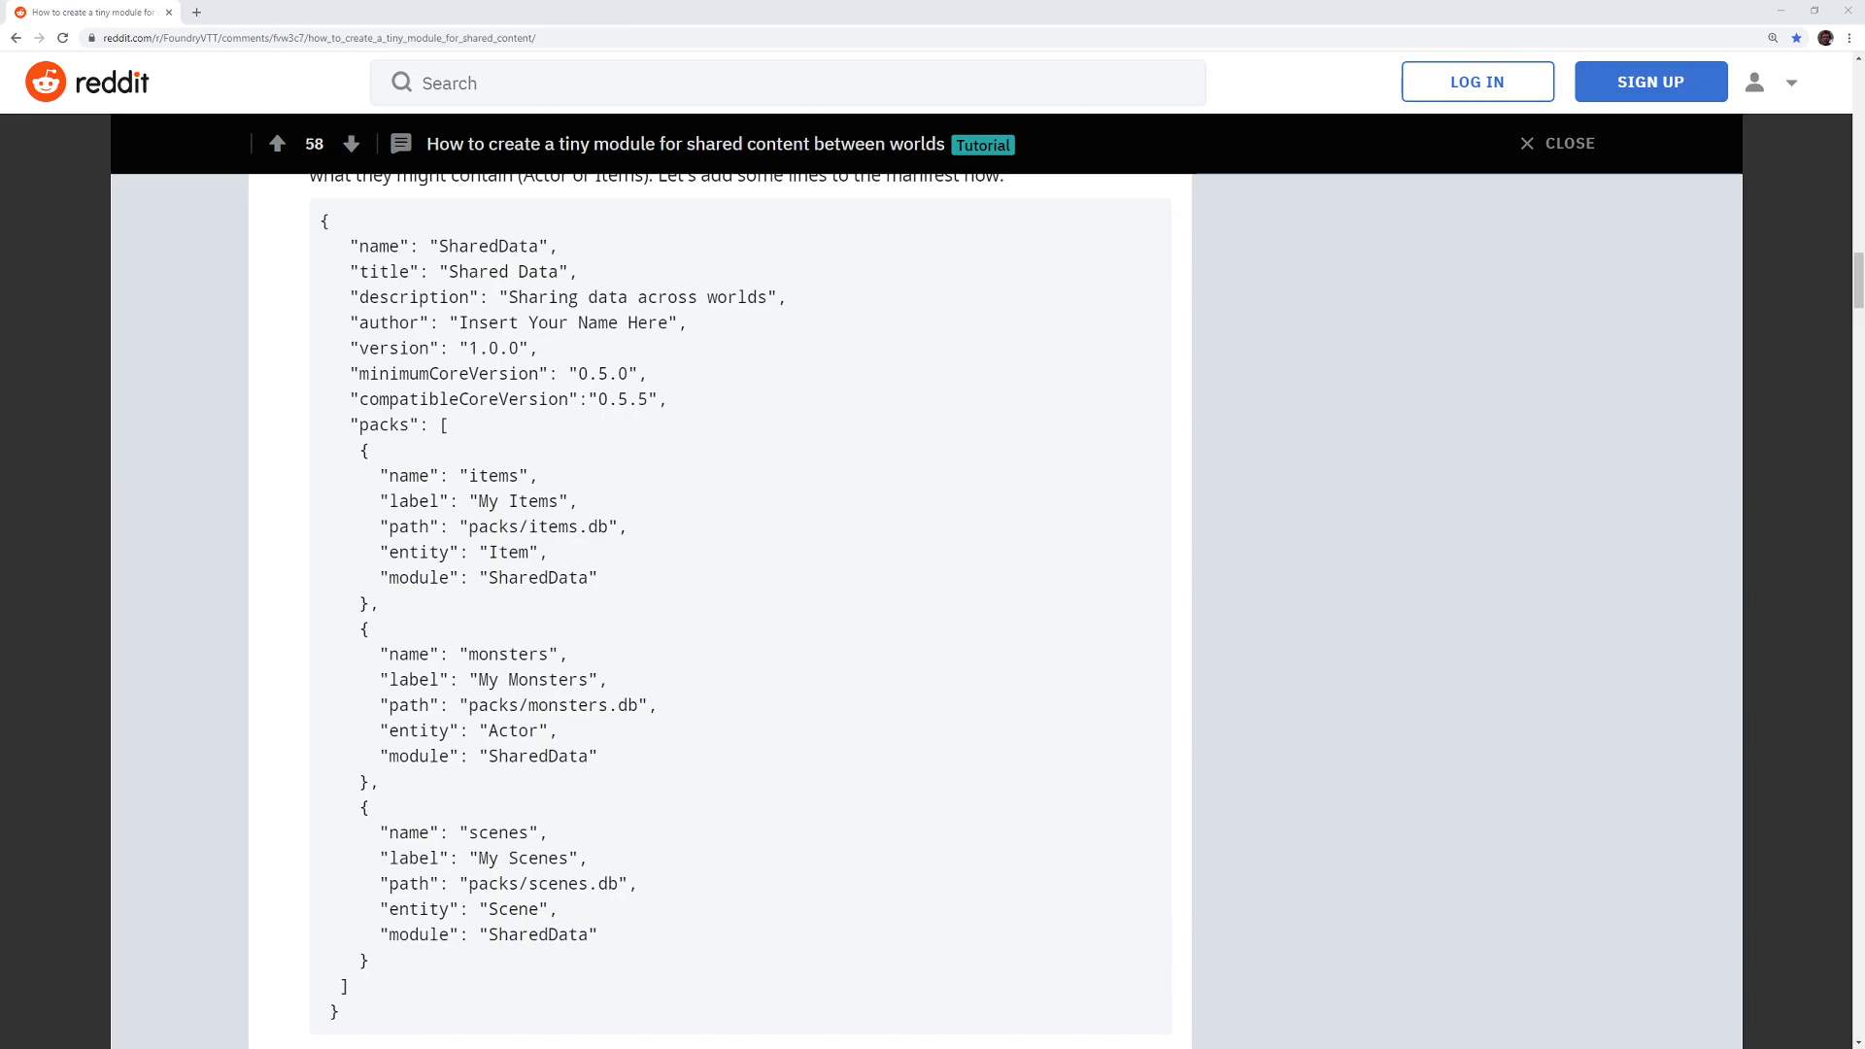
Step: Browse into FoundryVTT's Data\modules folder, which lists 29 installed modules including SharedData
scroll(865, 570, "up", 10)
scroll(865, 569, "up", 18)
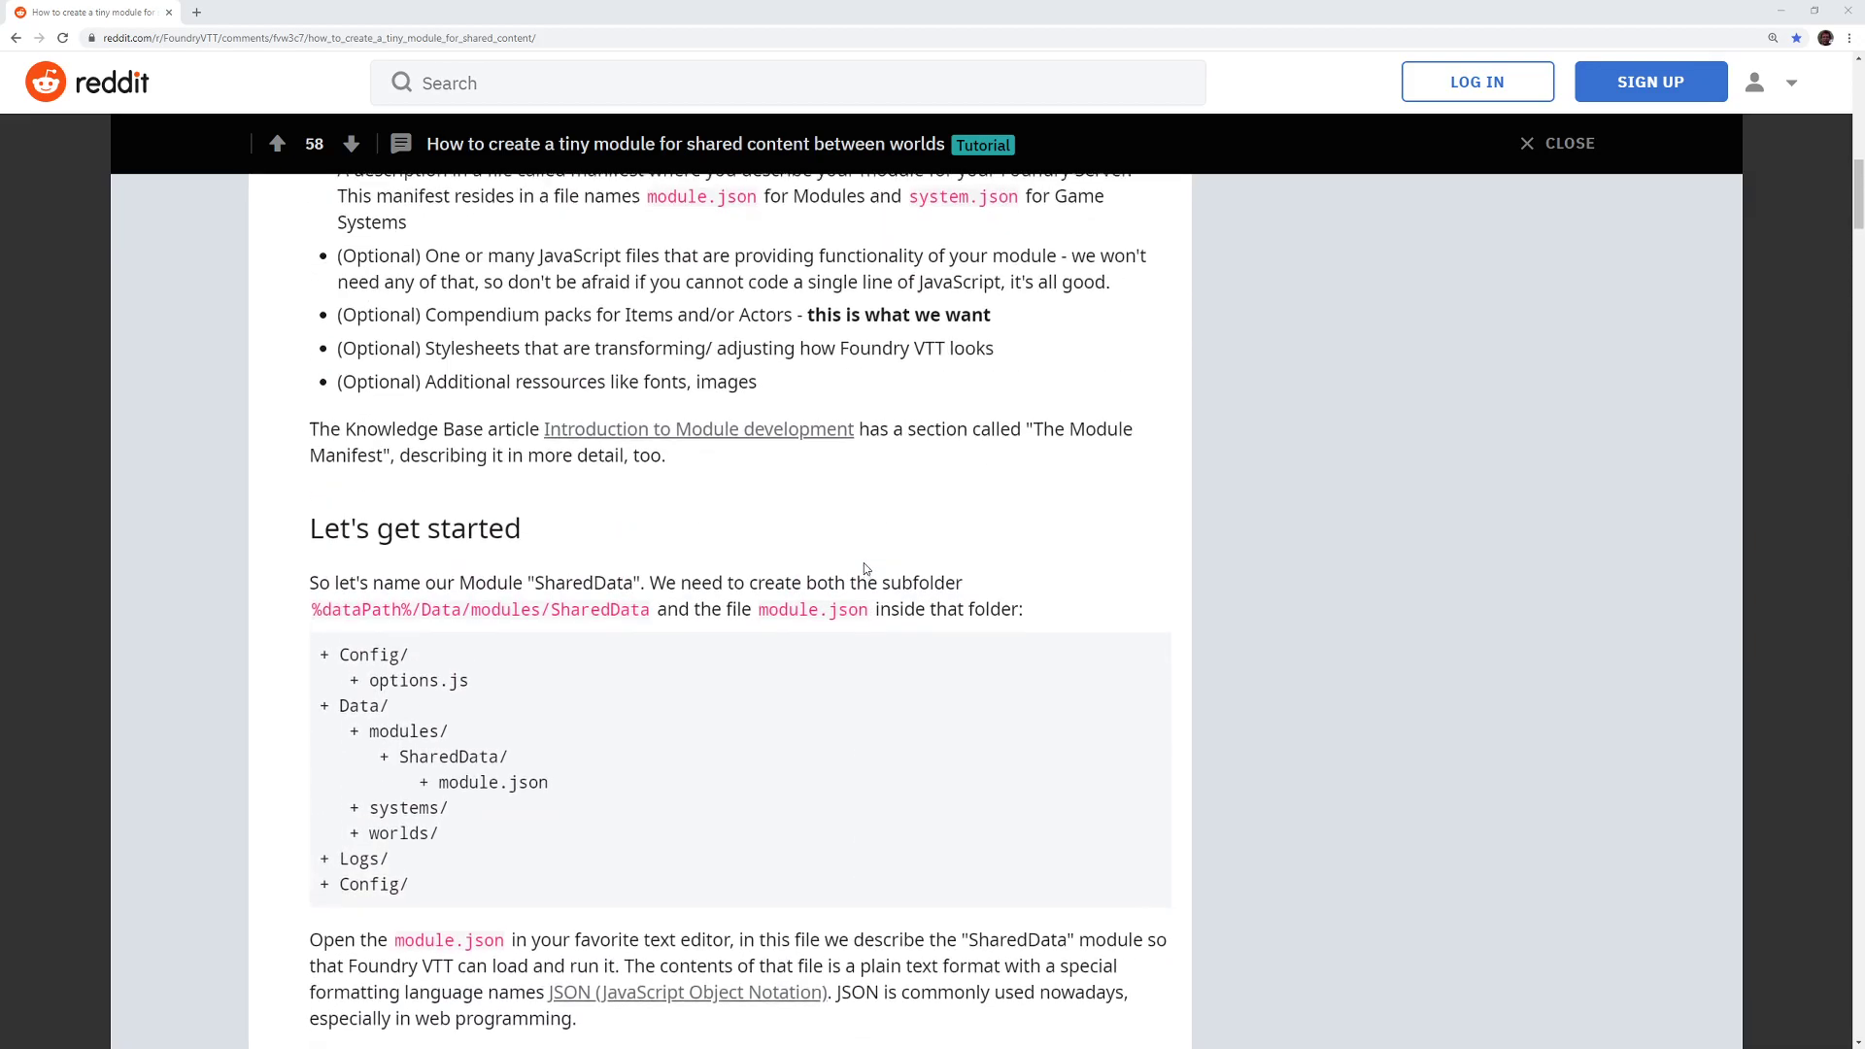
scroll(865, 569, "up", 8)
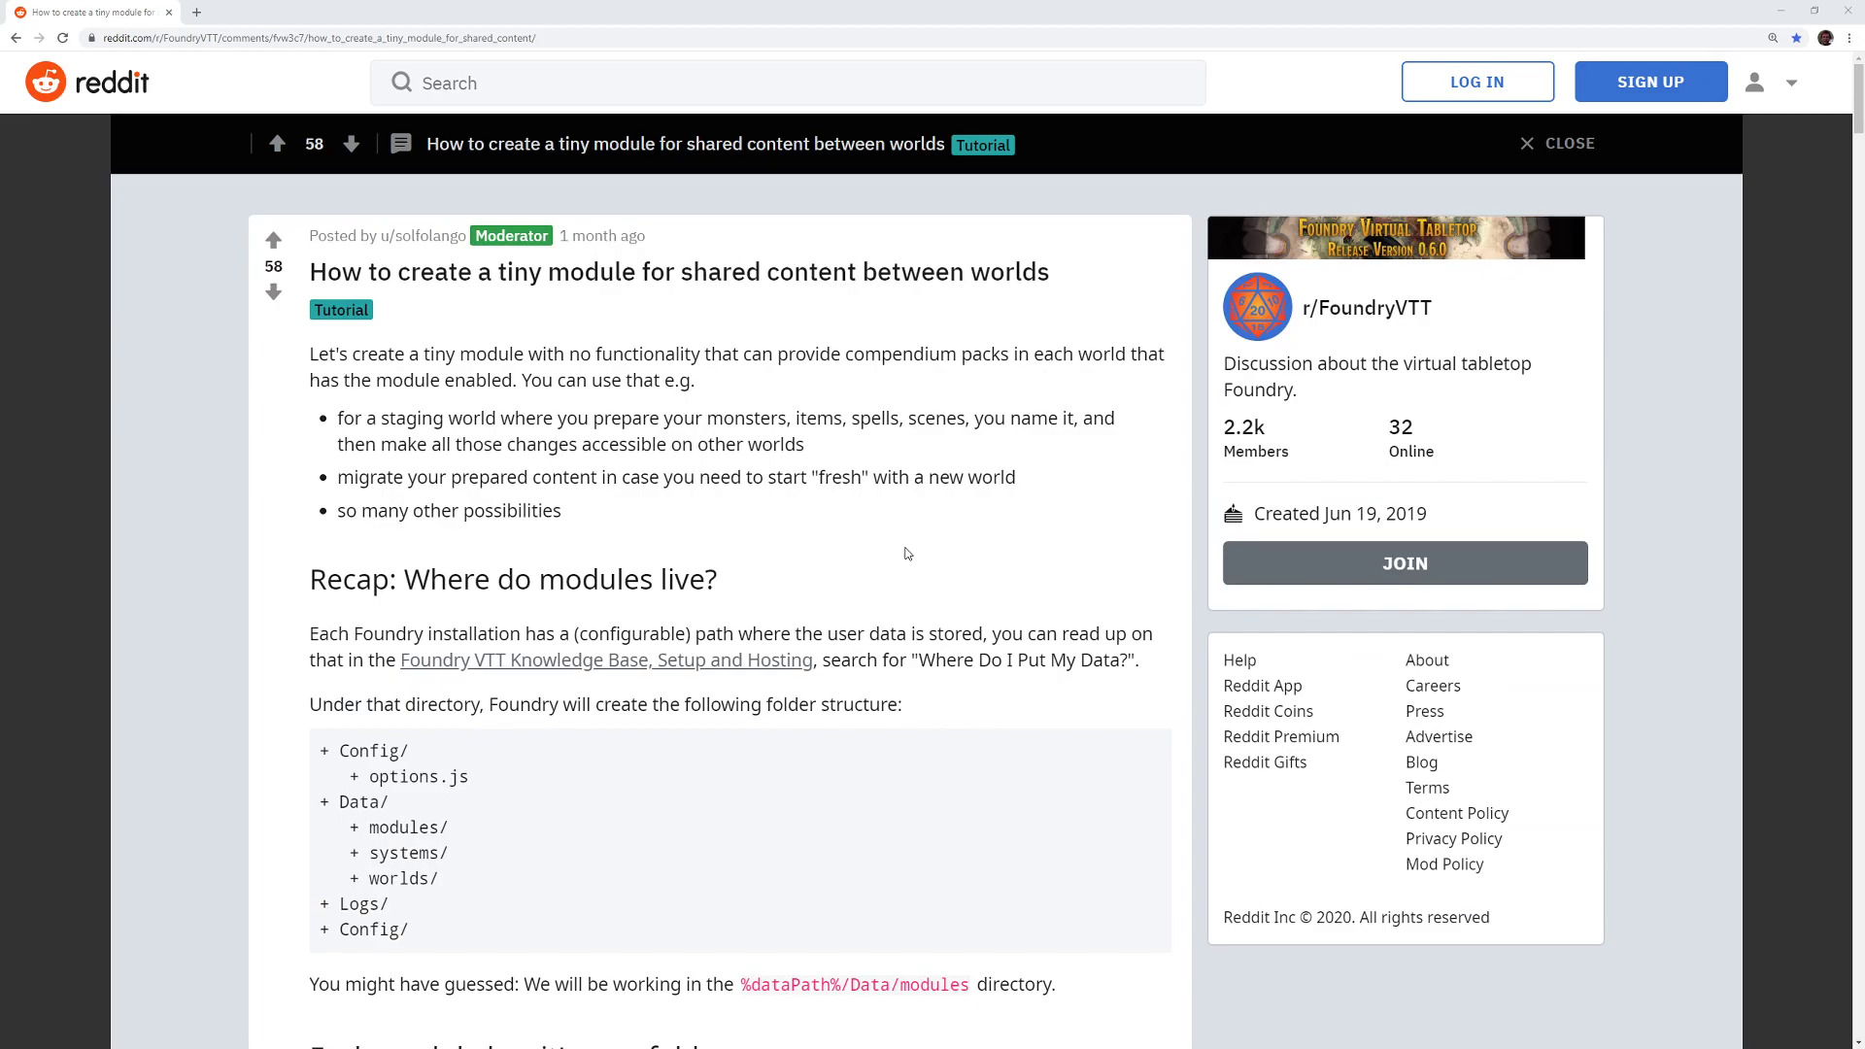
scroll(905, 554, "down", 12)
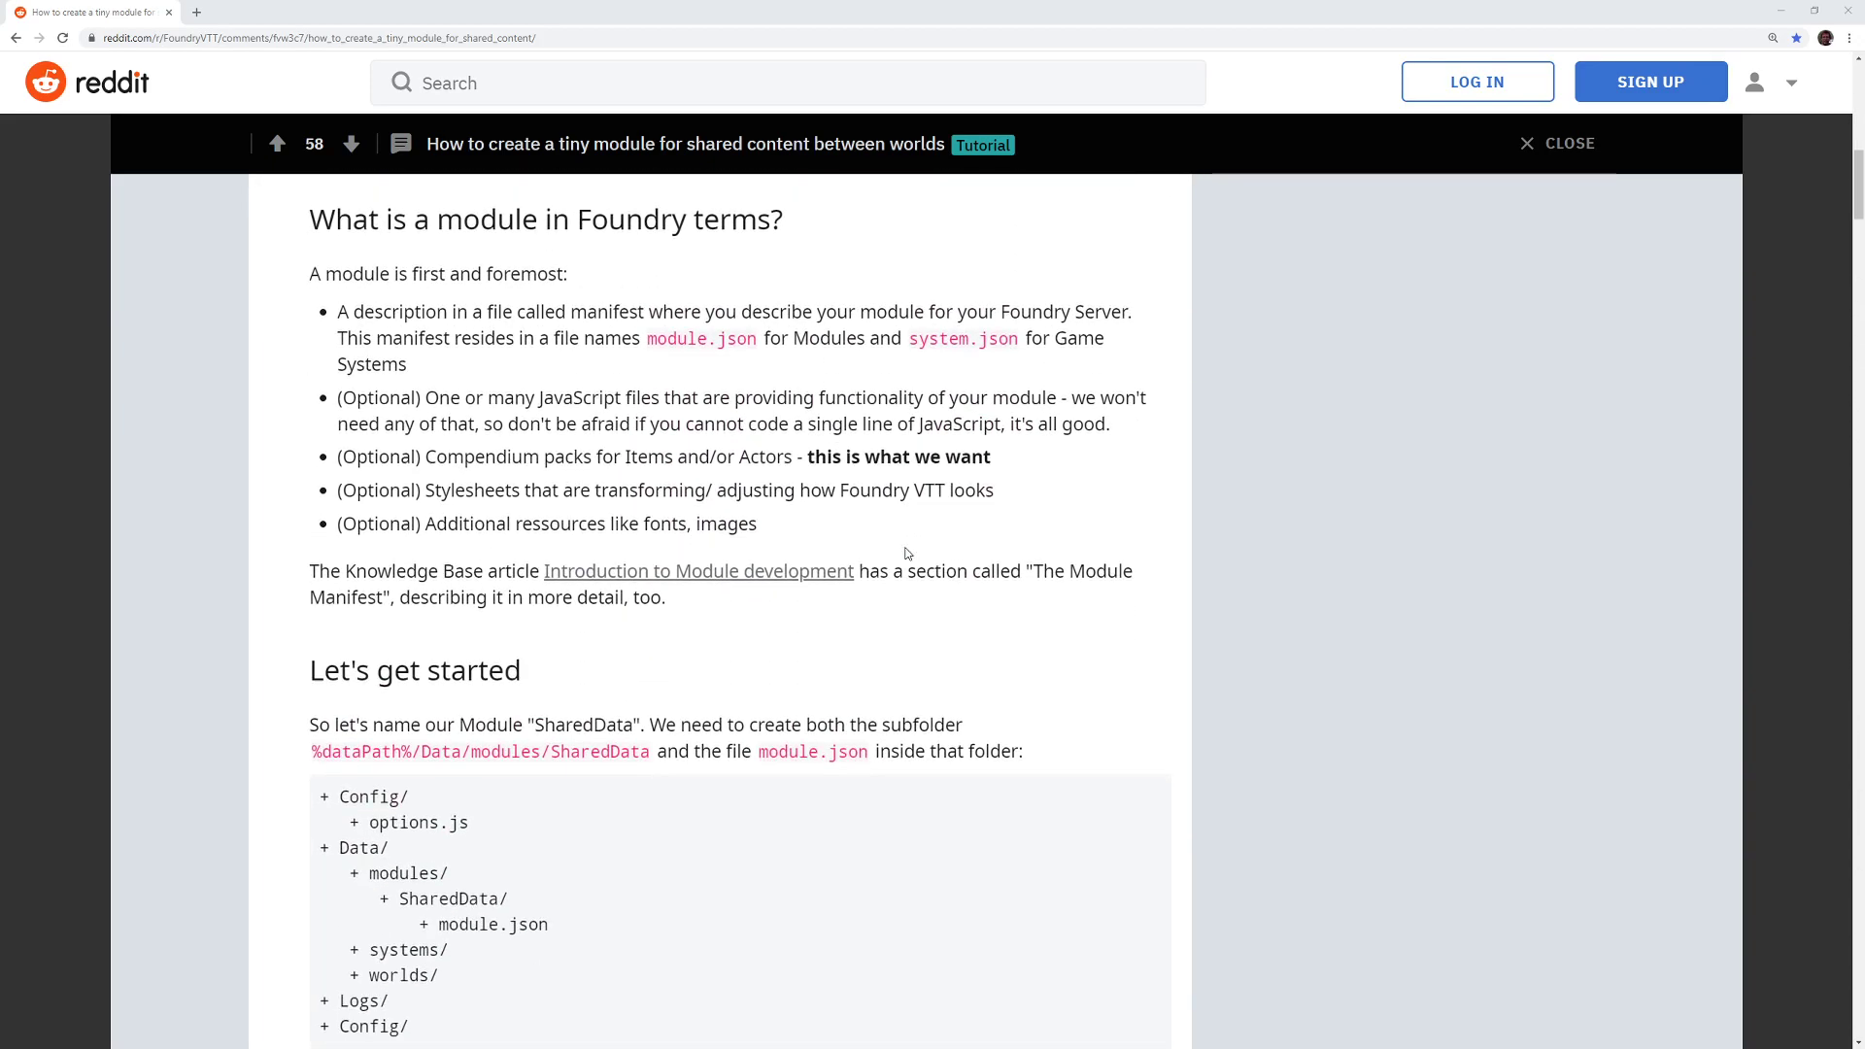
scroll(906, 553, "down", 15)
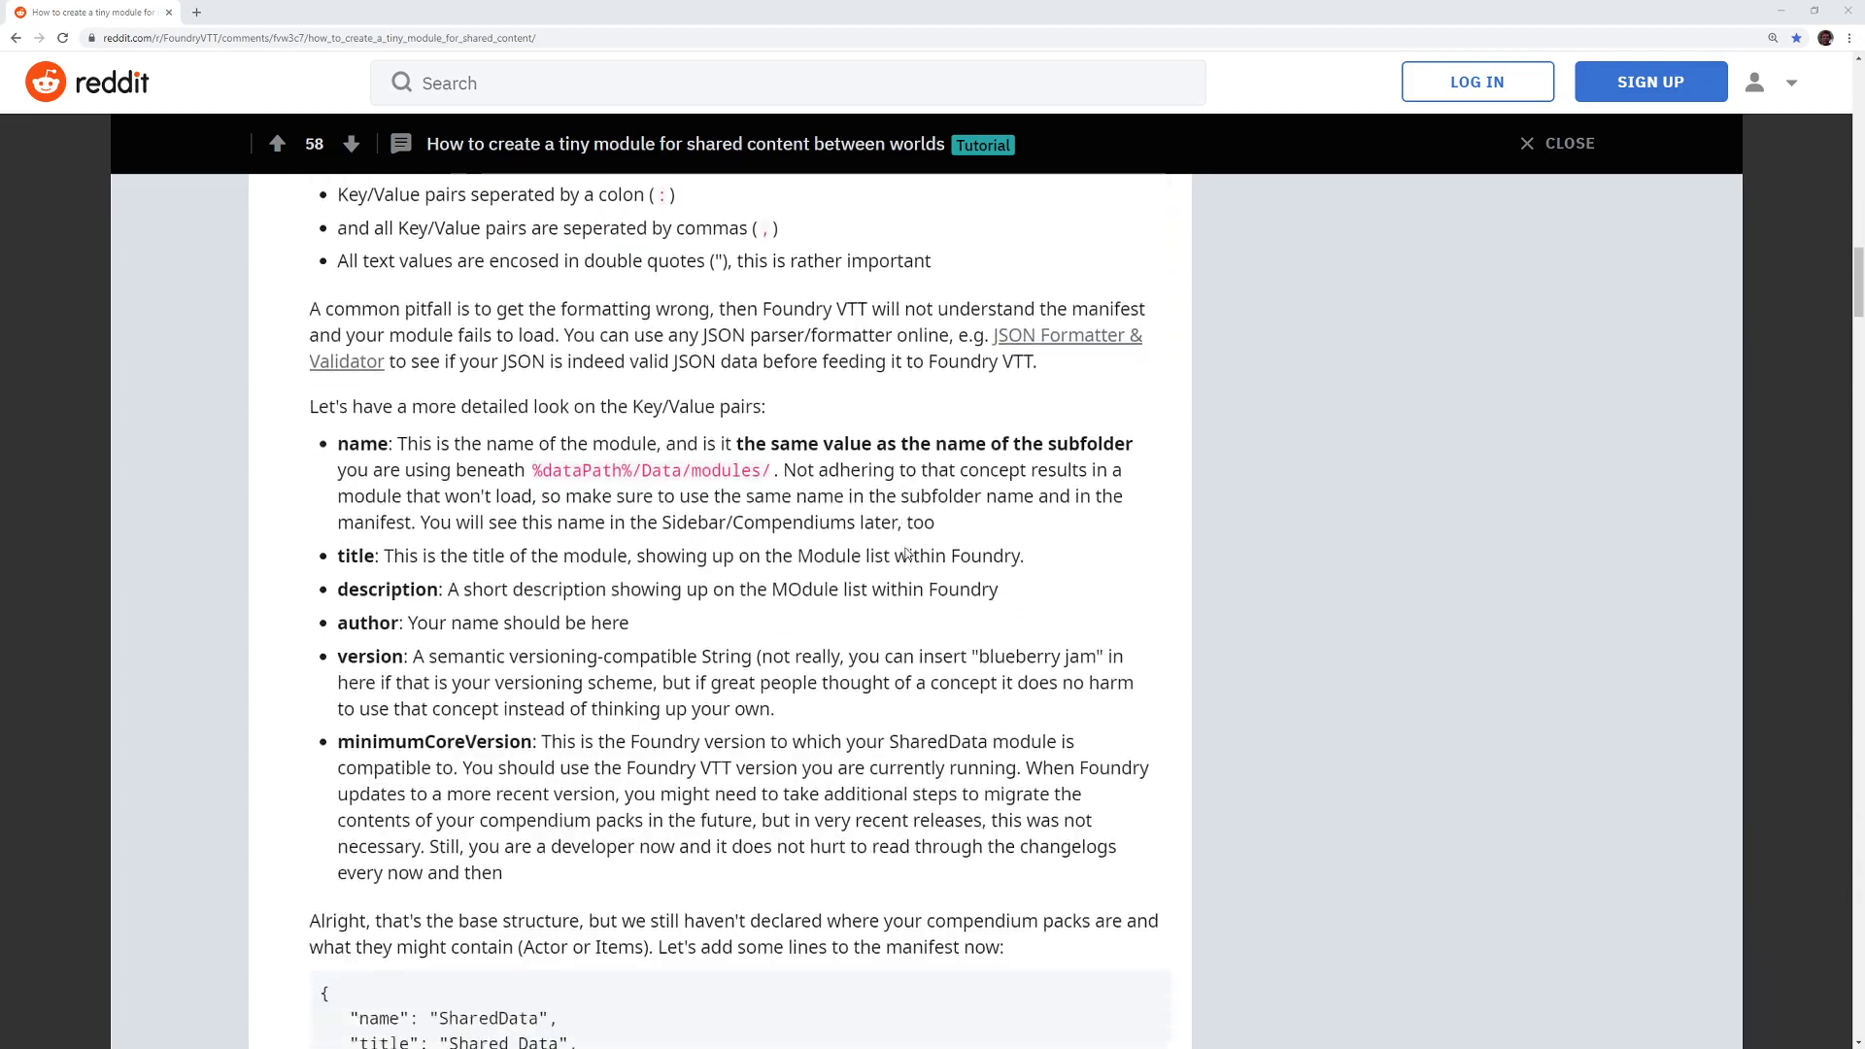
scroll(905, 554, "down", 8)
scroll(906, 553, "up", 2)
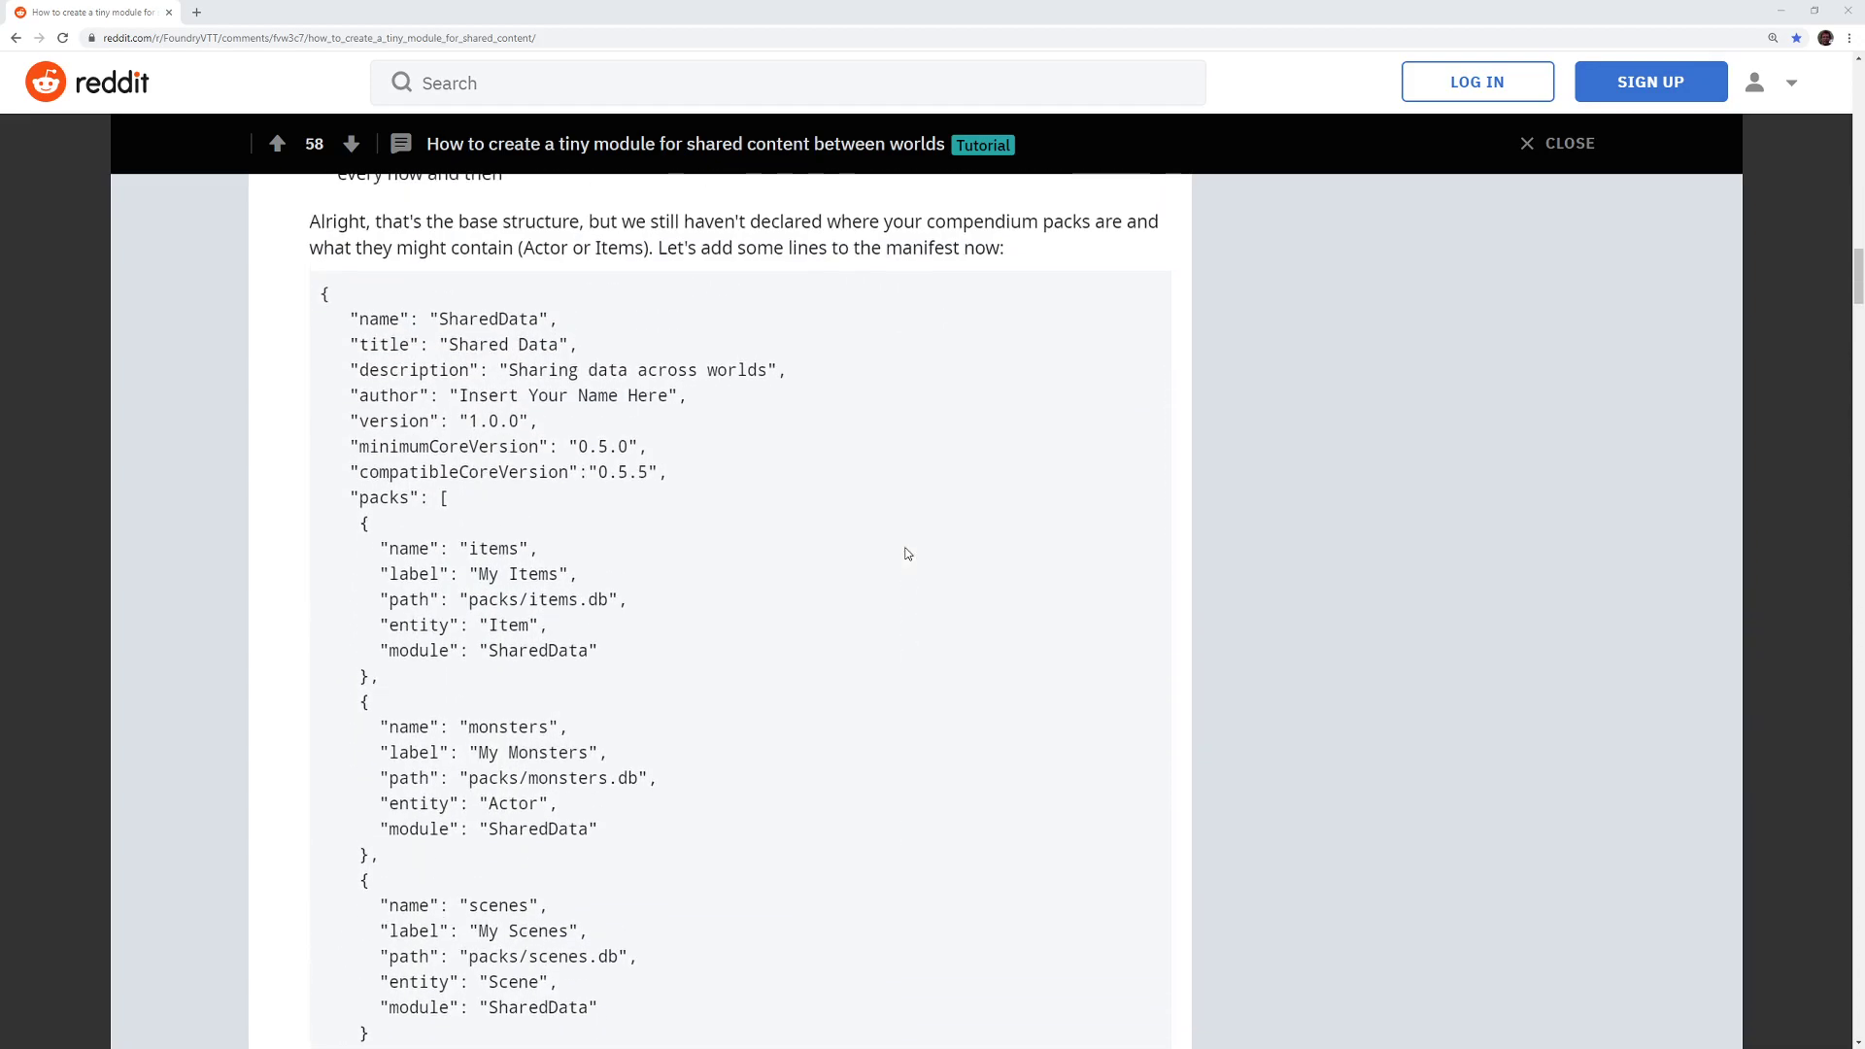
scroll(905, 553, "down", 1)
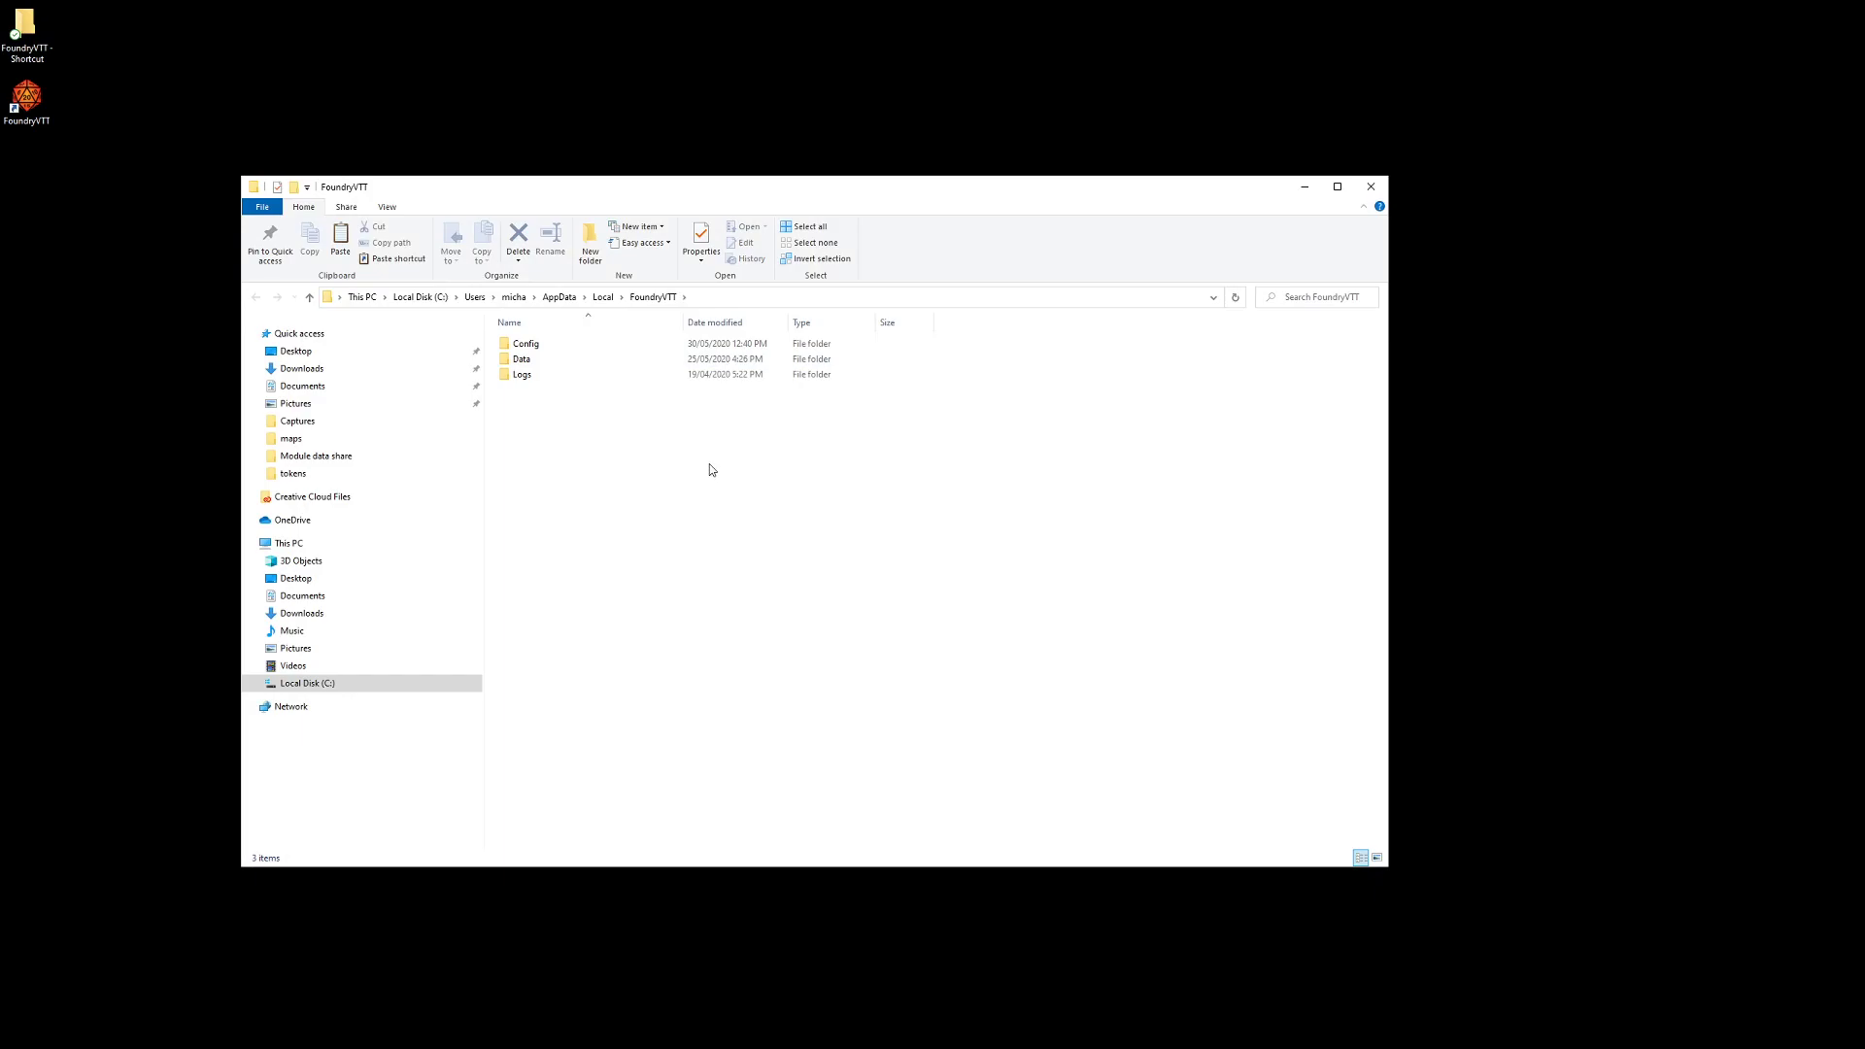
double_click(523, 359)
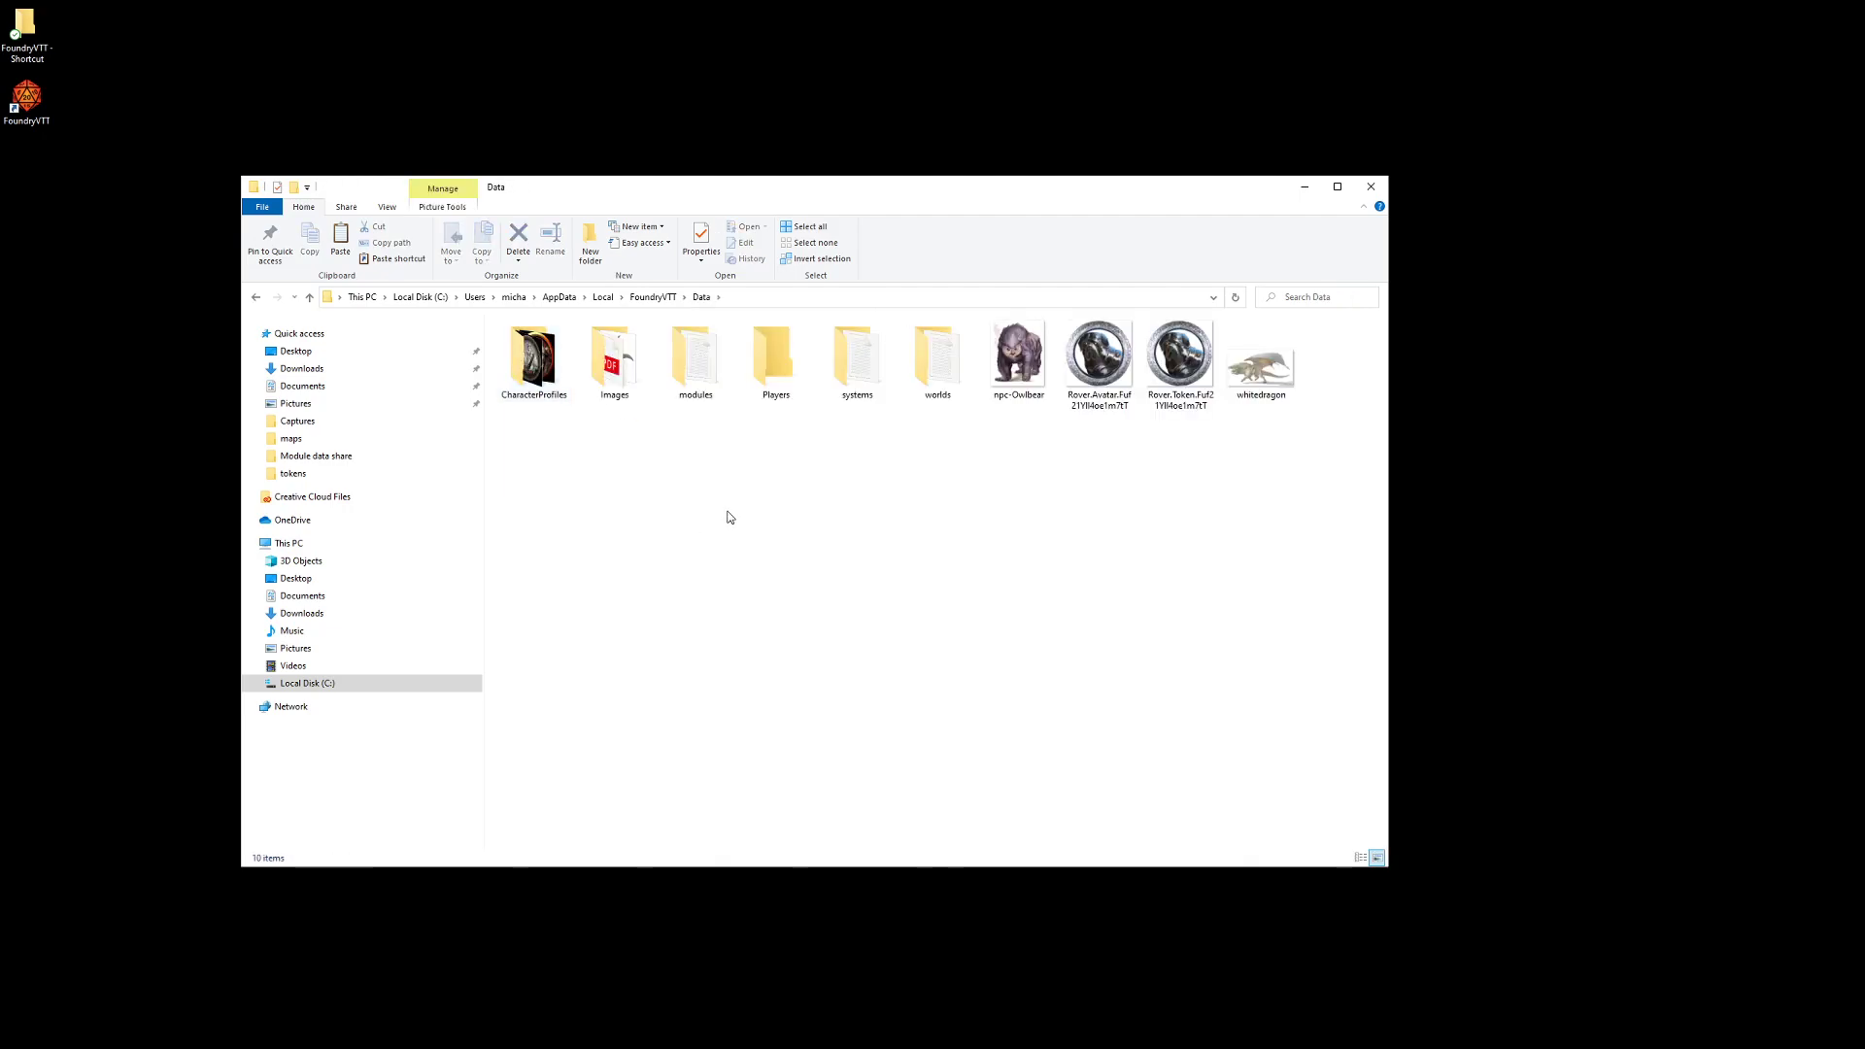
left_click(696, 371)
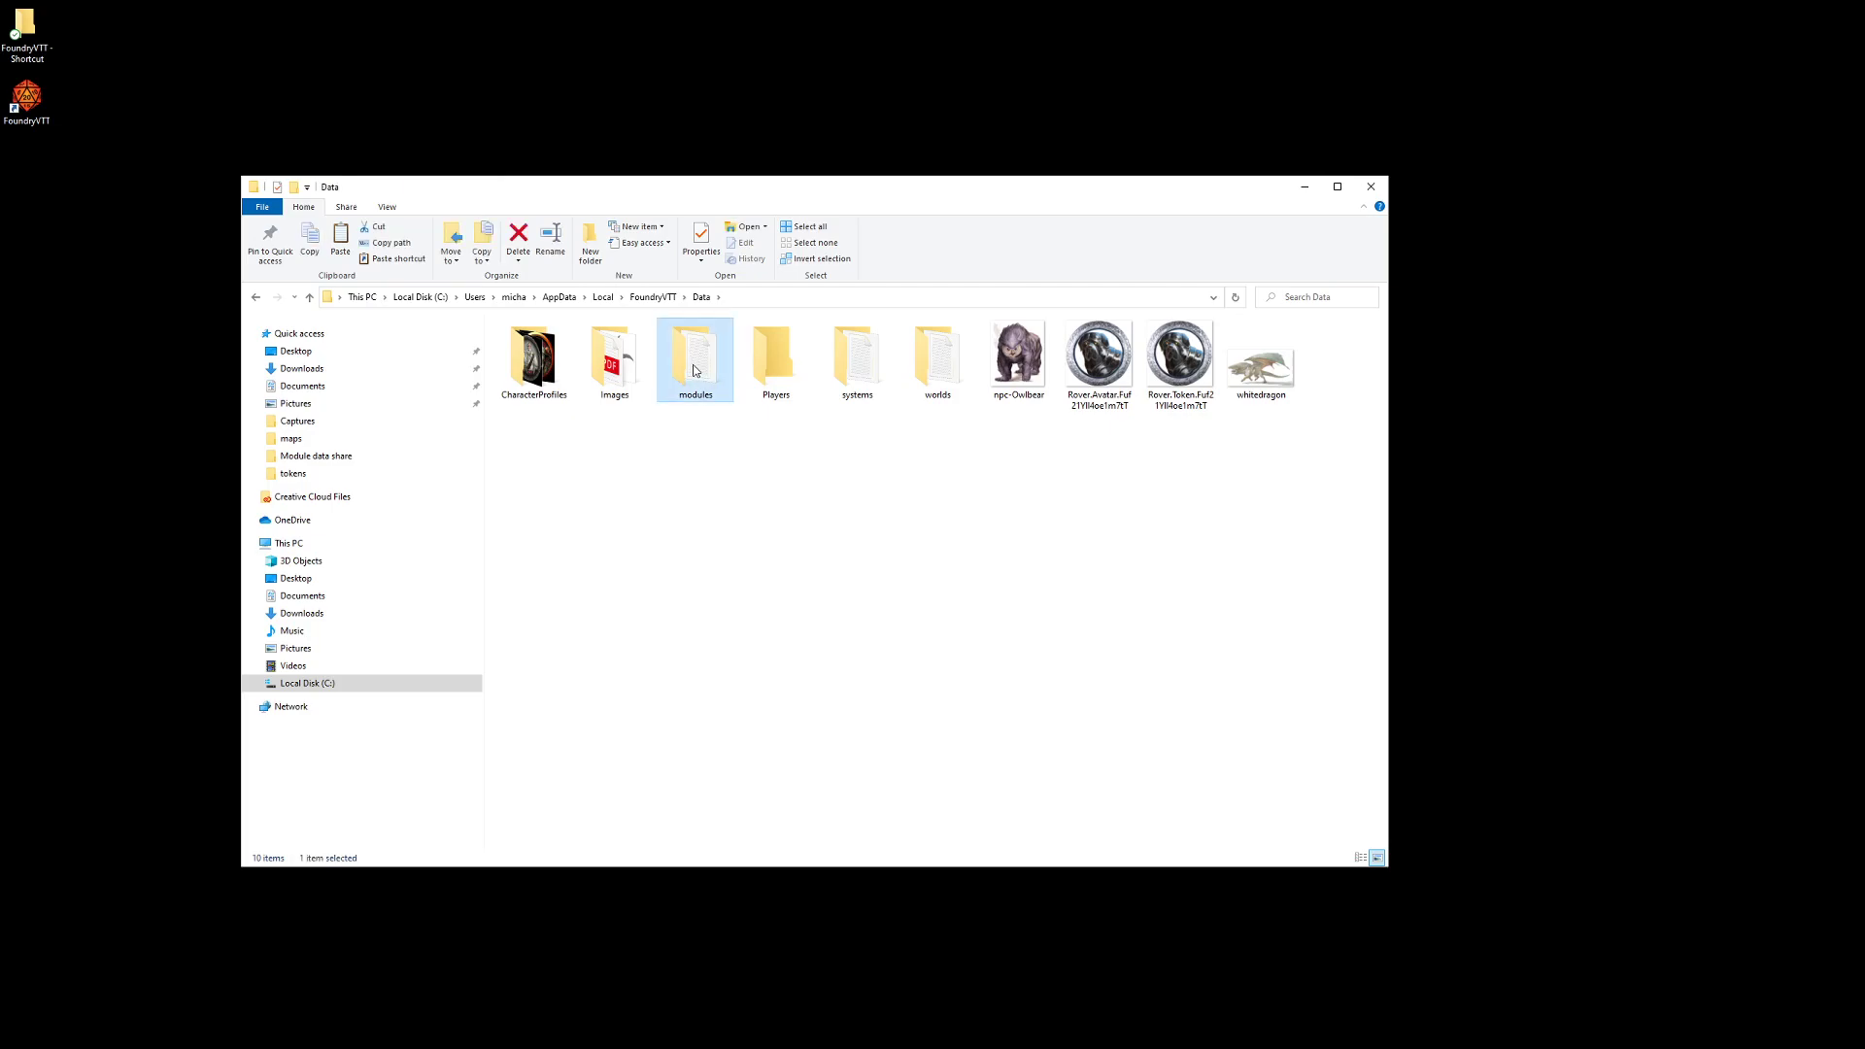
double_click(696, 371)
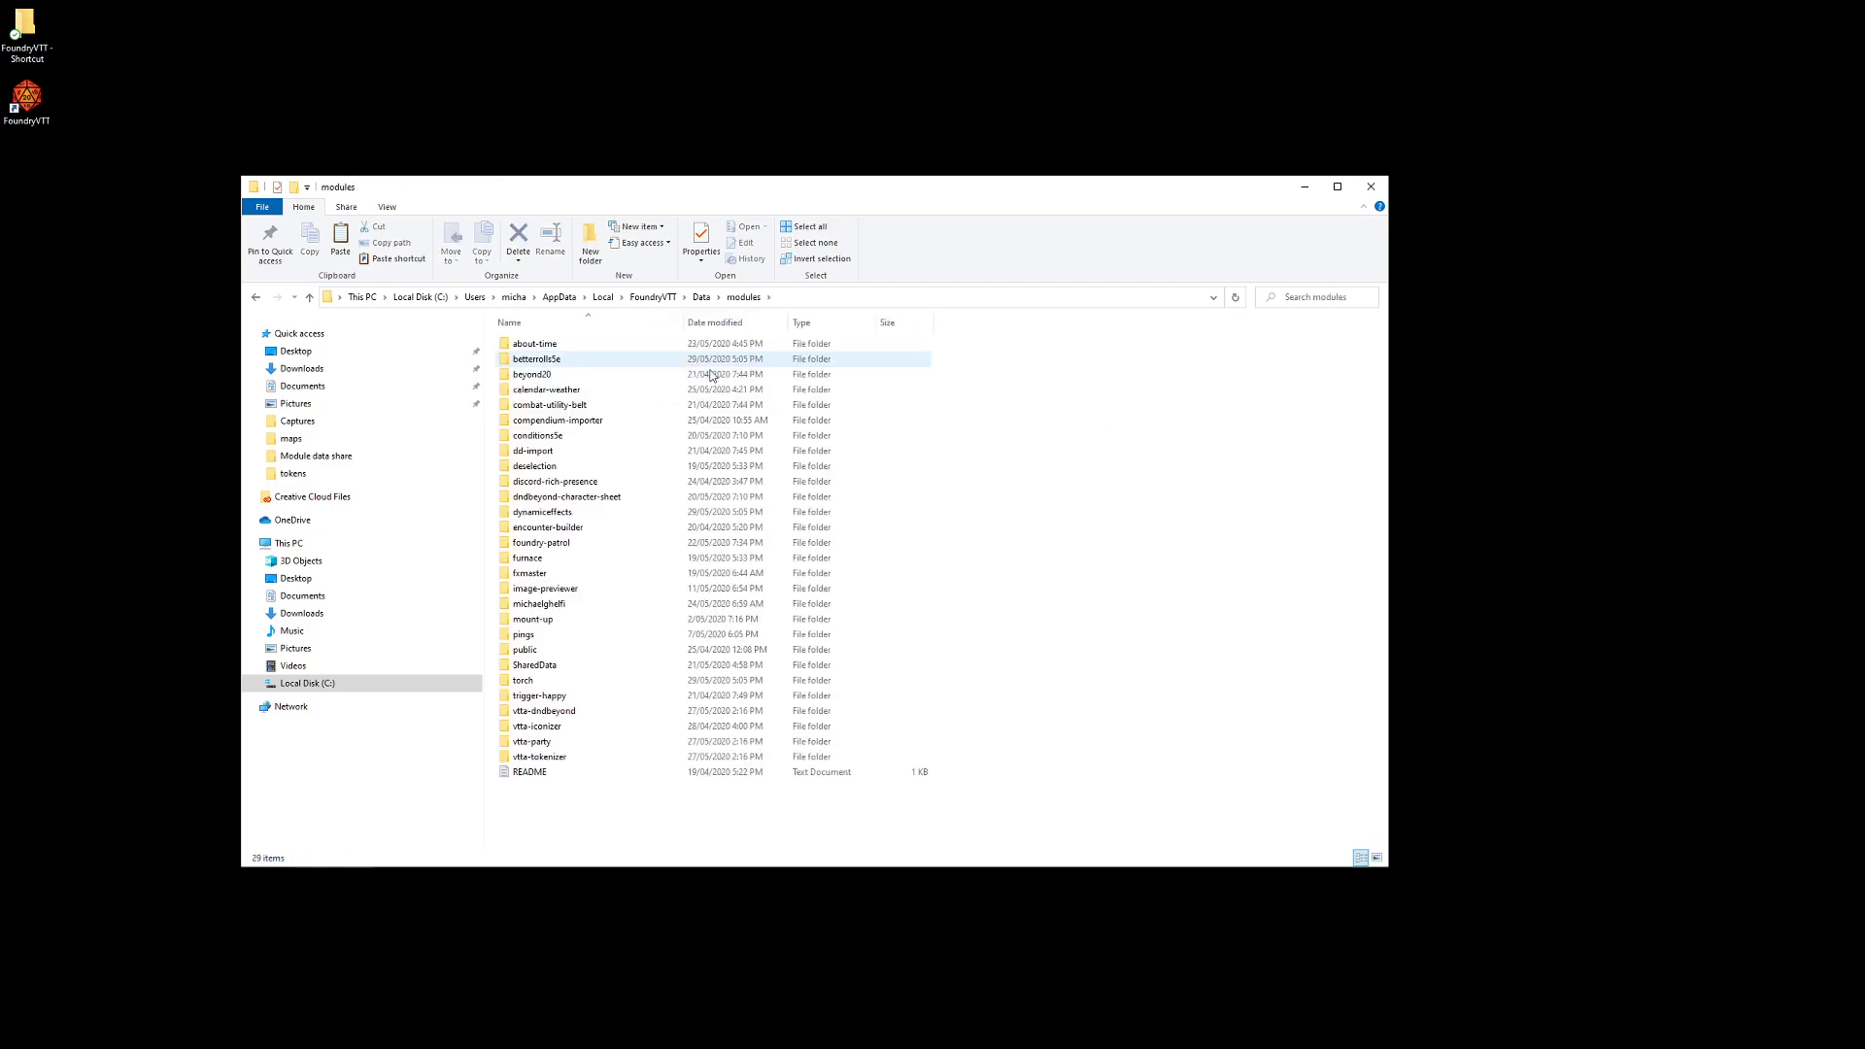
Step: Open SharedData's module.json in Notepad to view its compendium packs such as My Items and Dragons
double_click(541, 669)
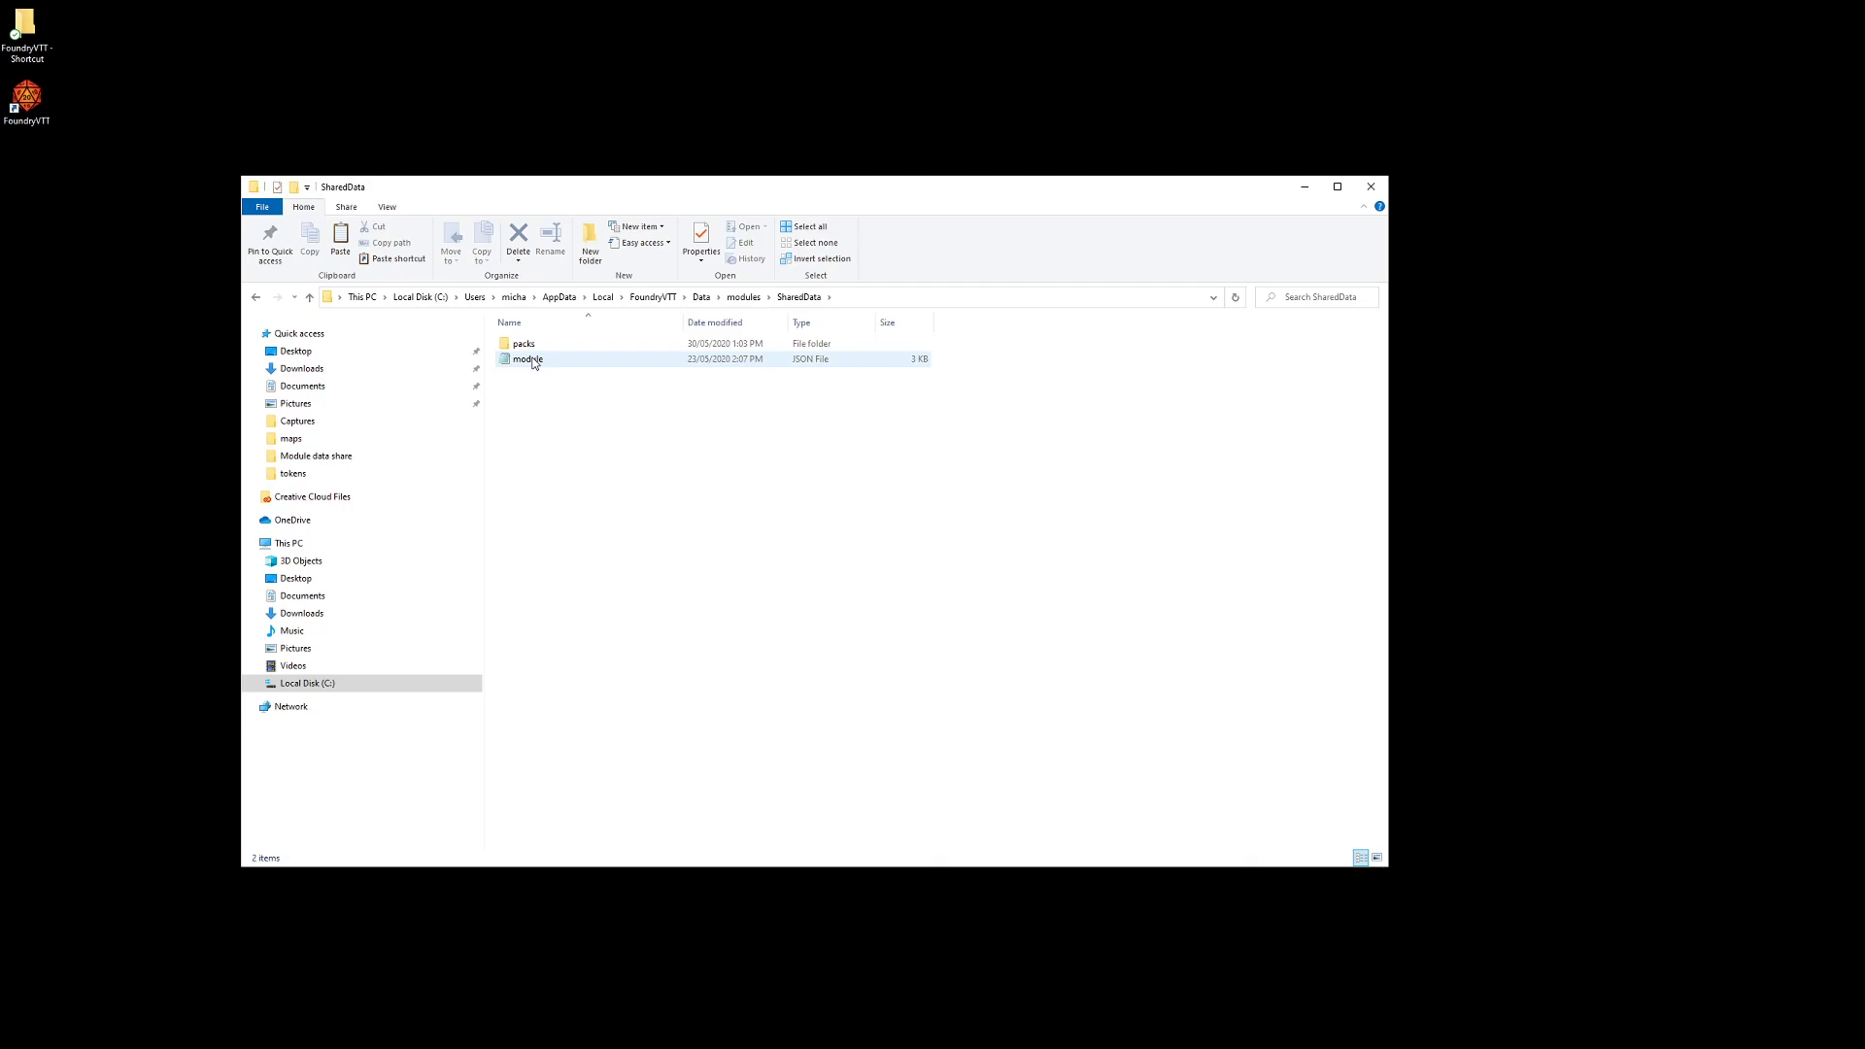
right_click(533, 363)
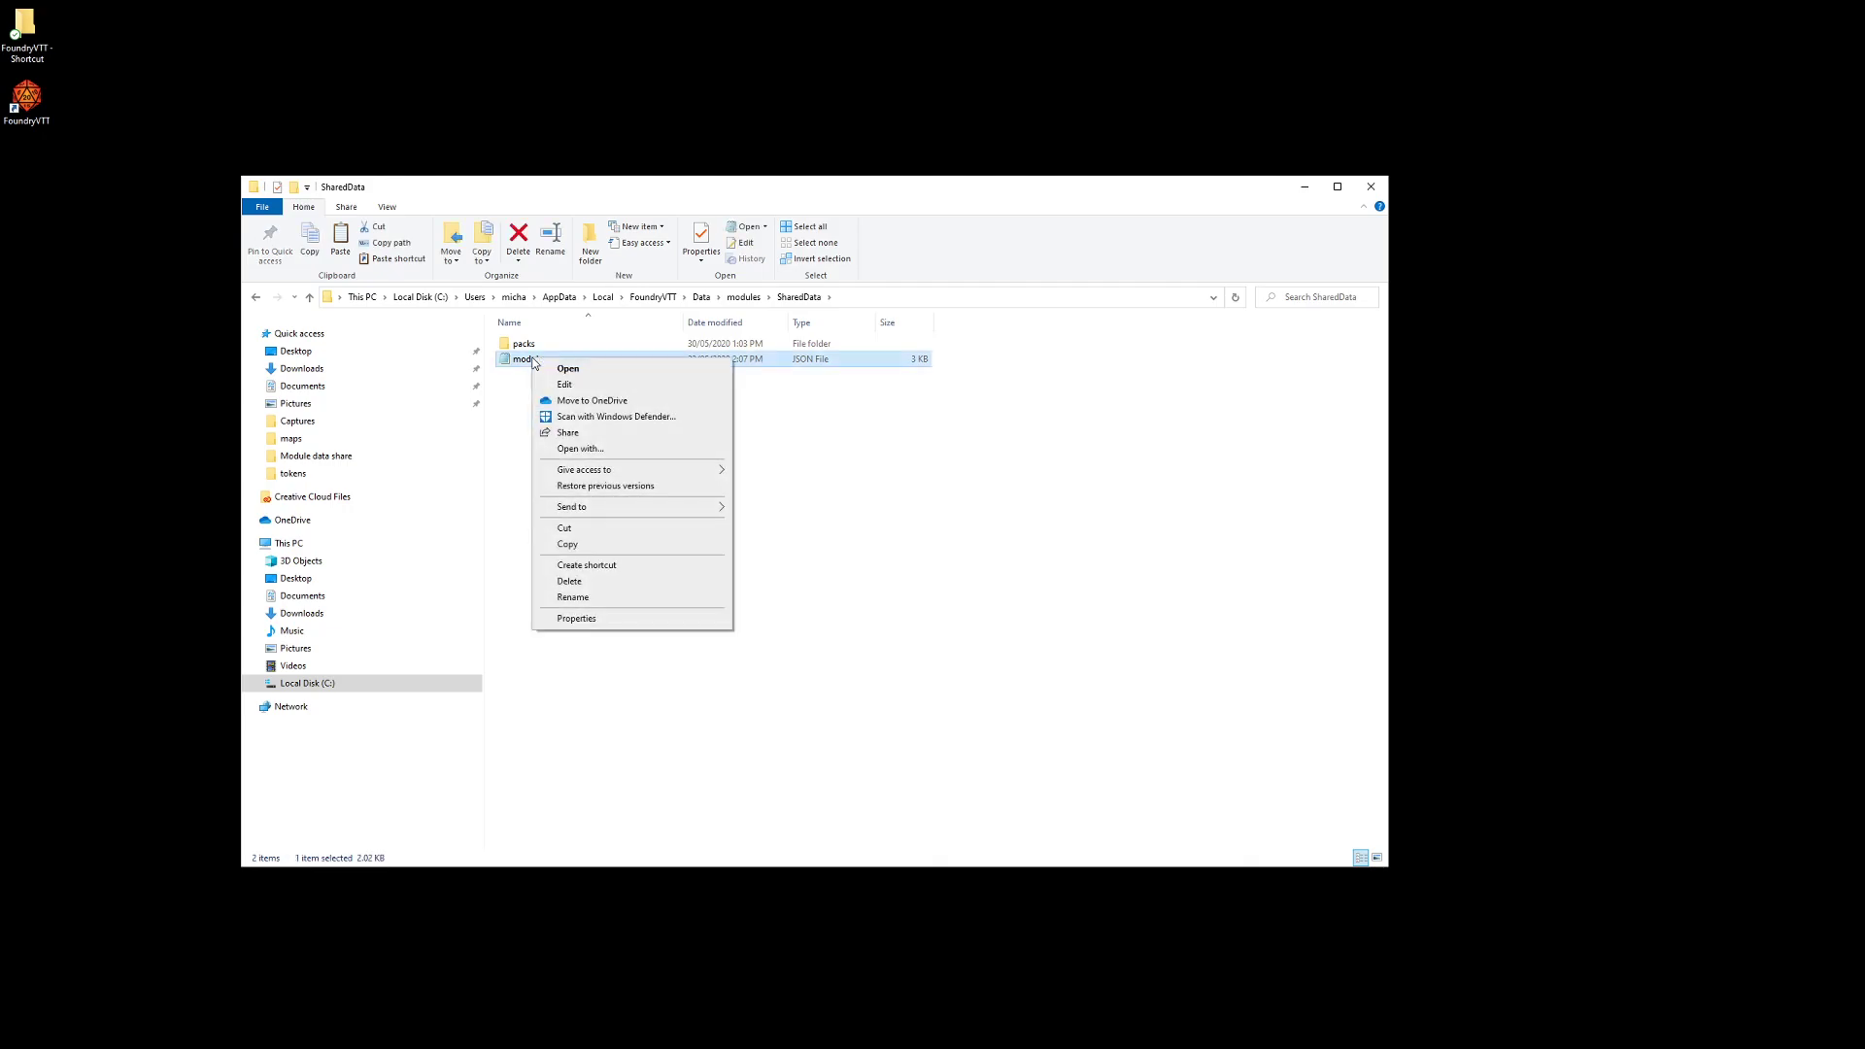
left_click(552, 387)
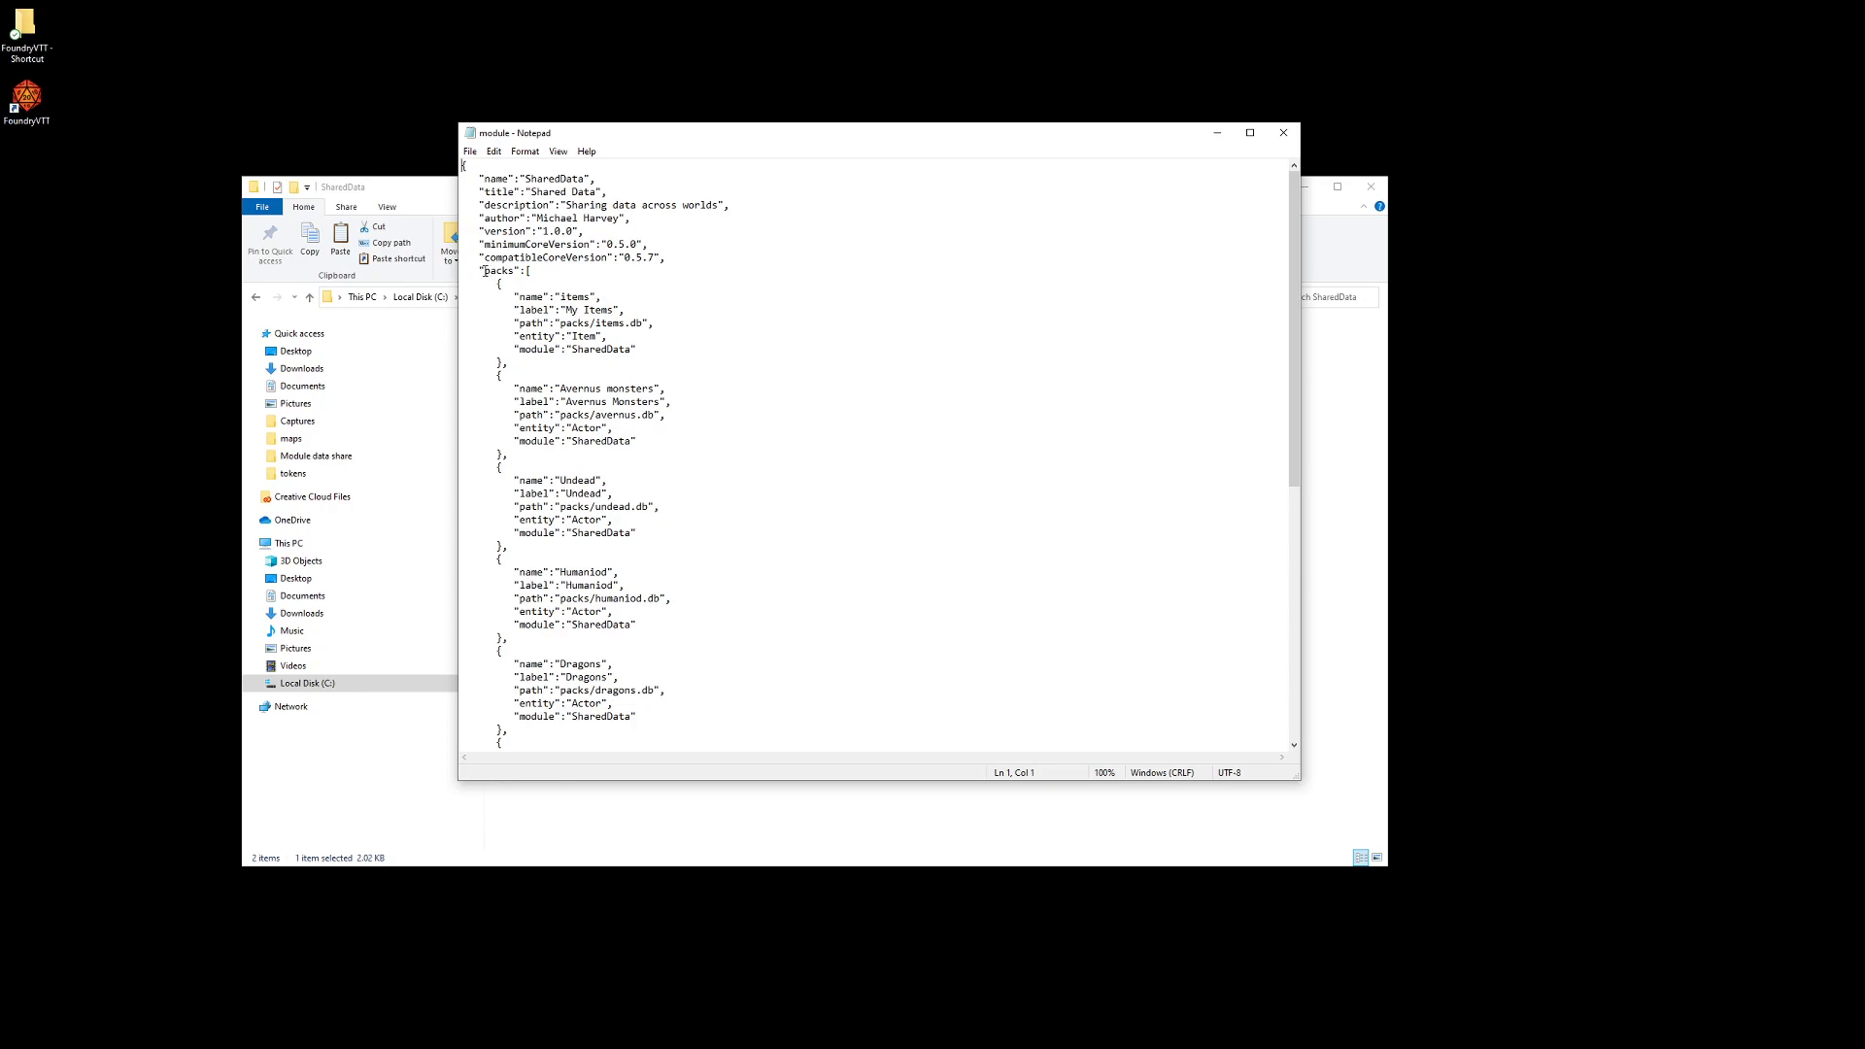
scroll(683, 405, "down", 4)
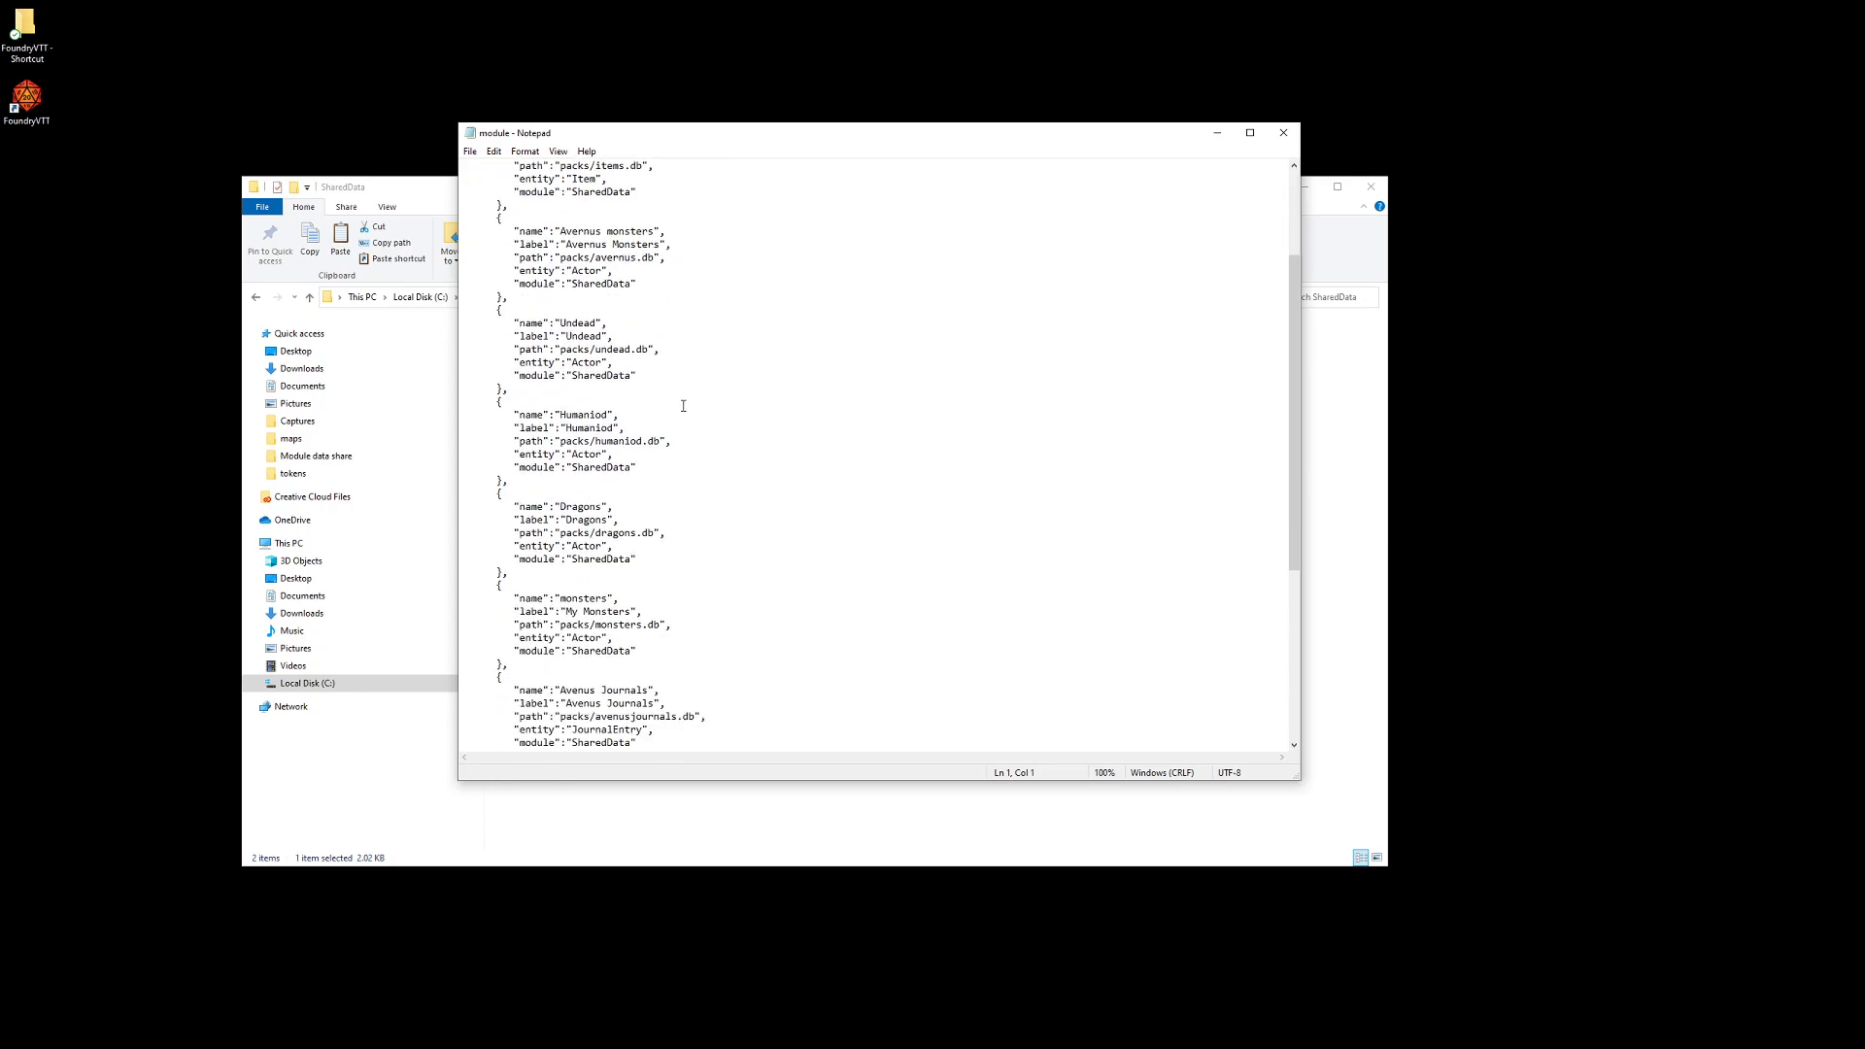
scroll(683, 405, "up", 2)
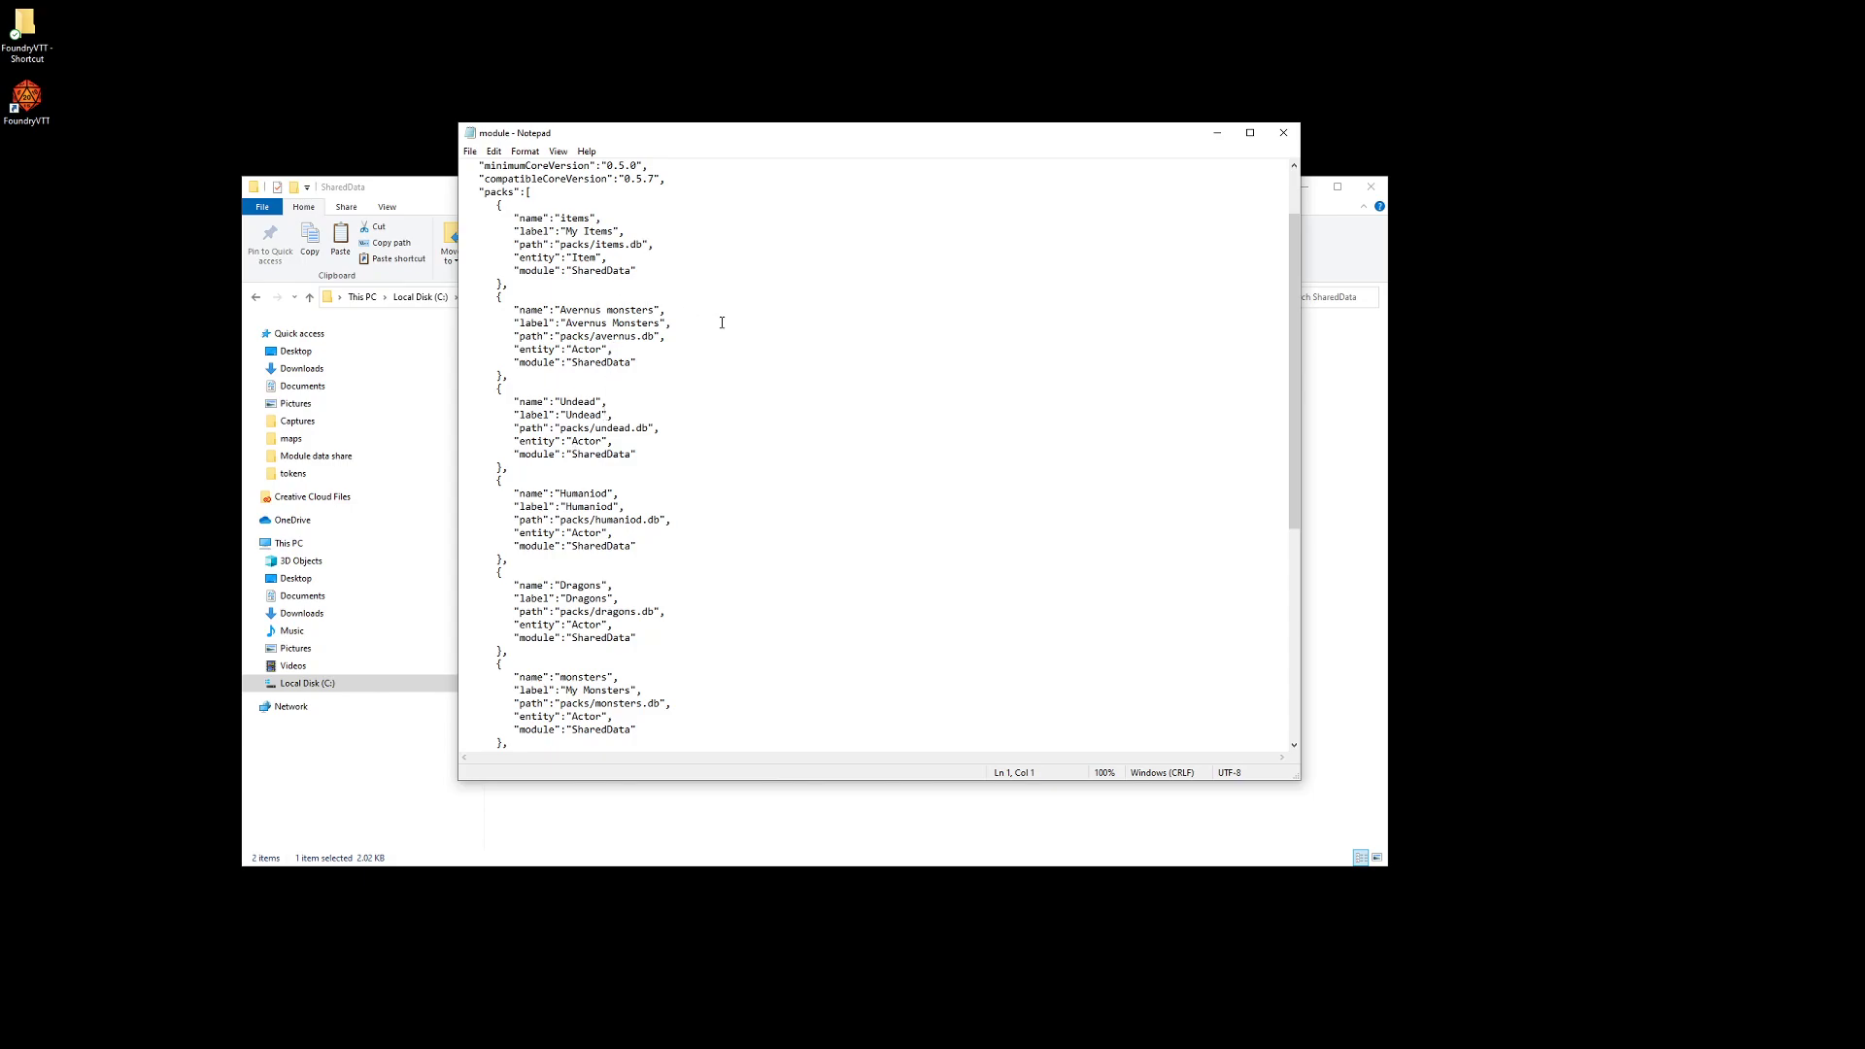
scroll(676, 390, "down", 10)
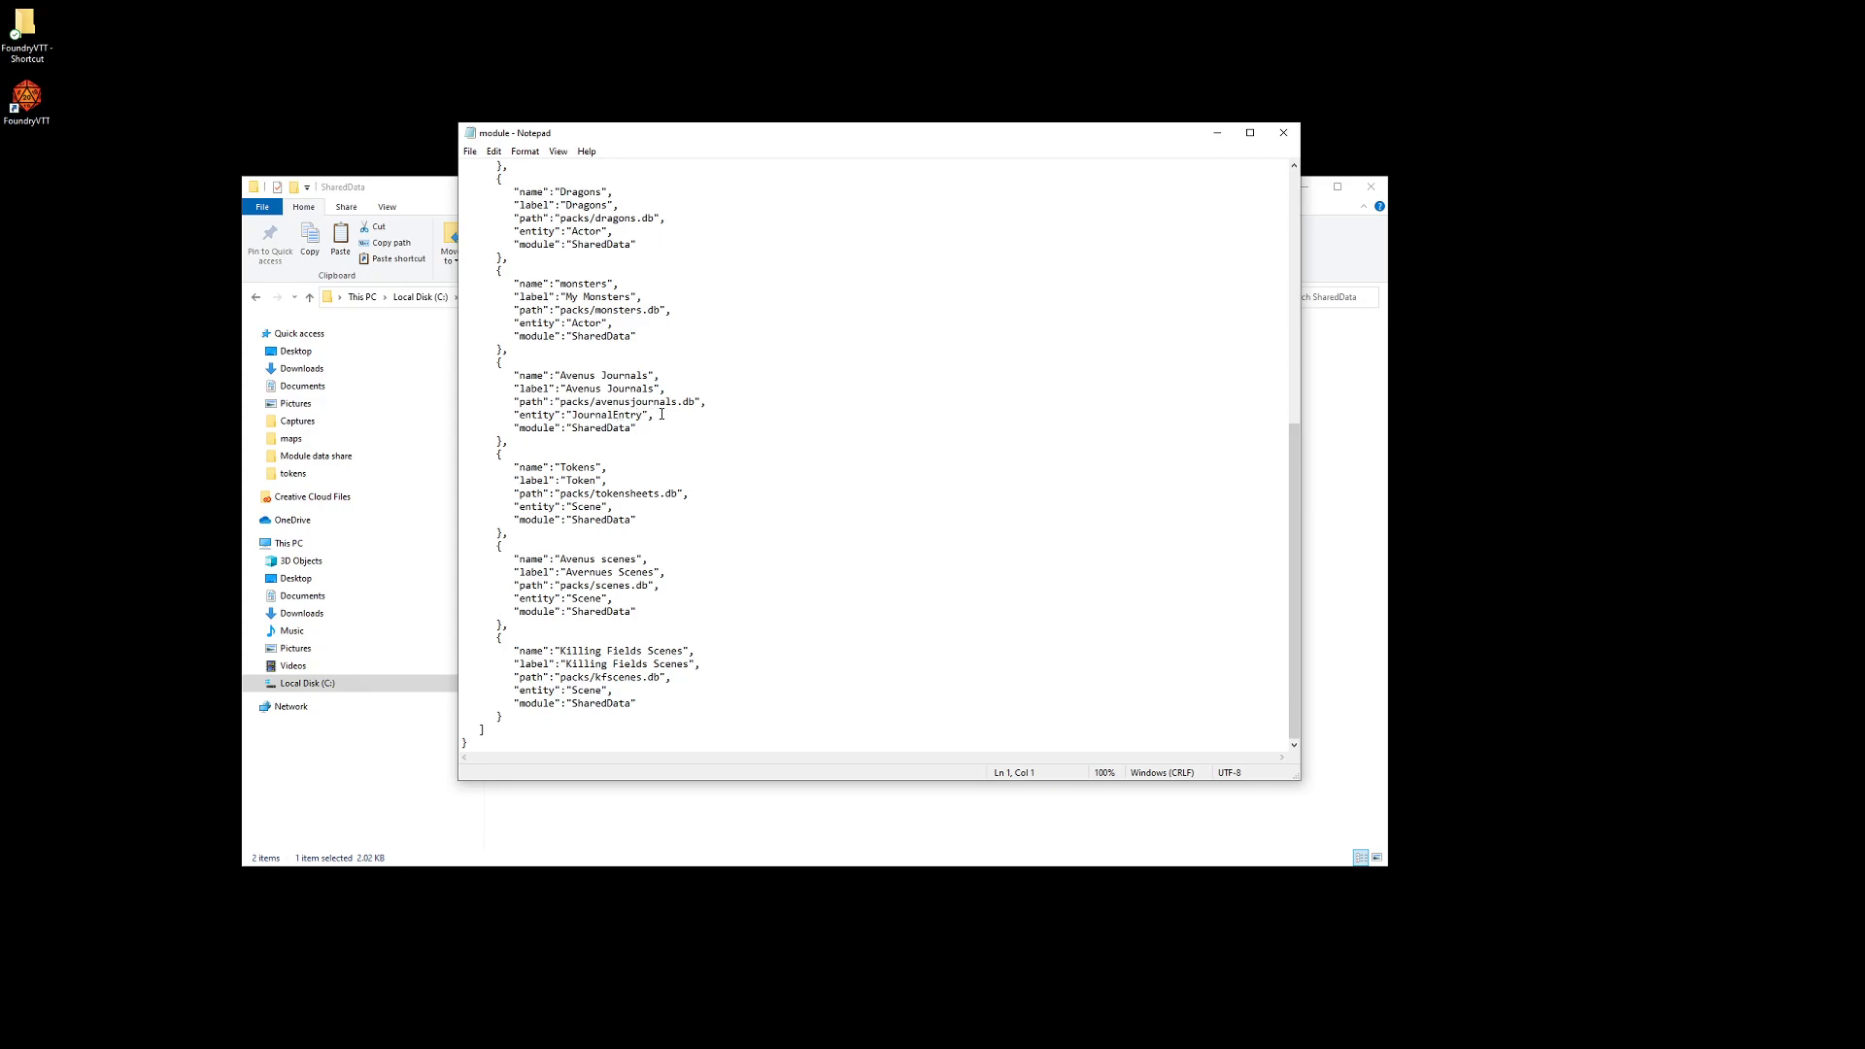
scroll(698, 429, "up", 6)
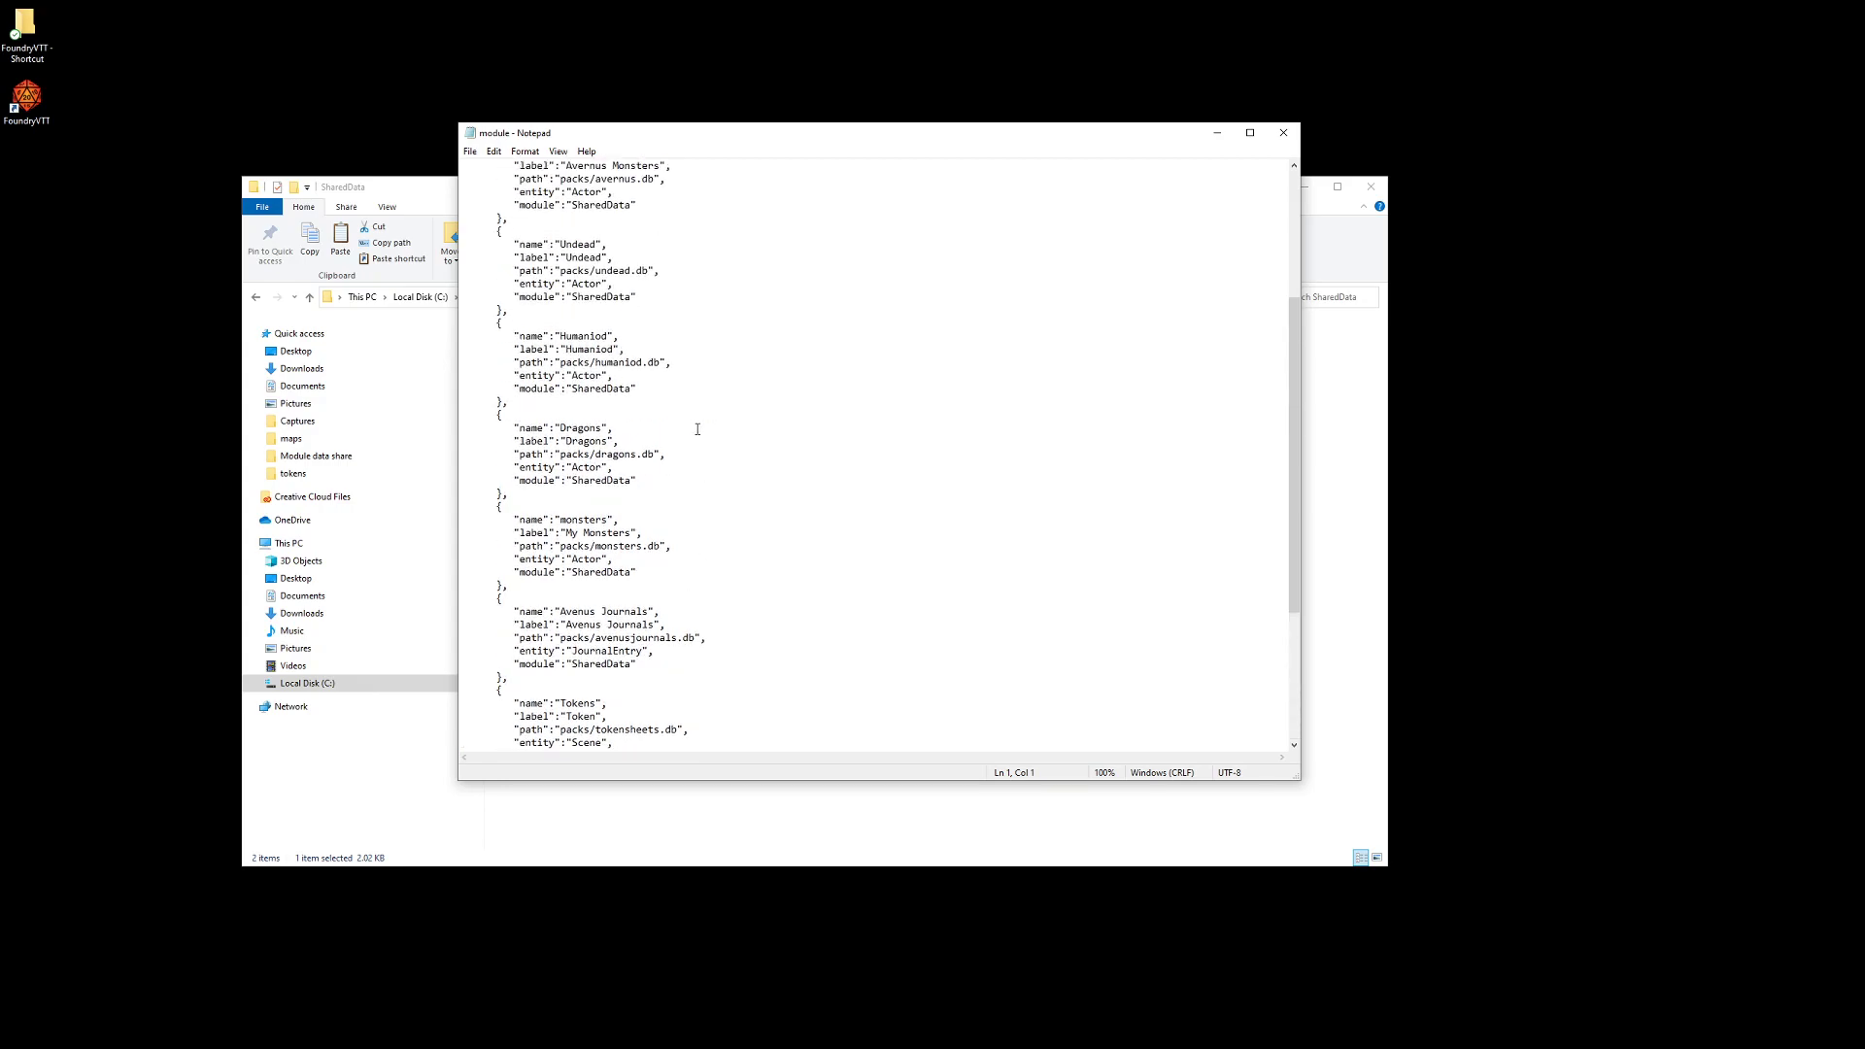
scroll(698, 428, "up", 4)
scroll(697, 429, "down", 3)
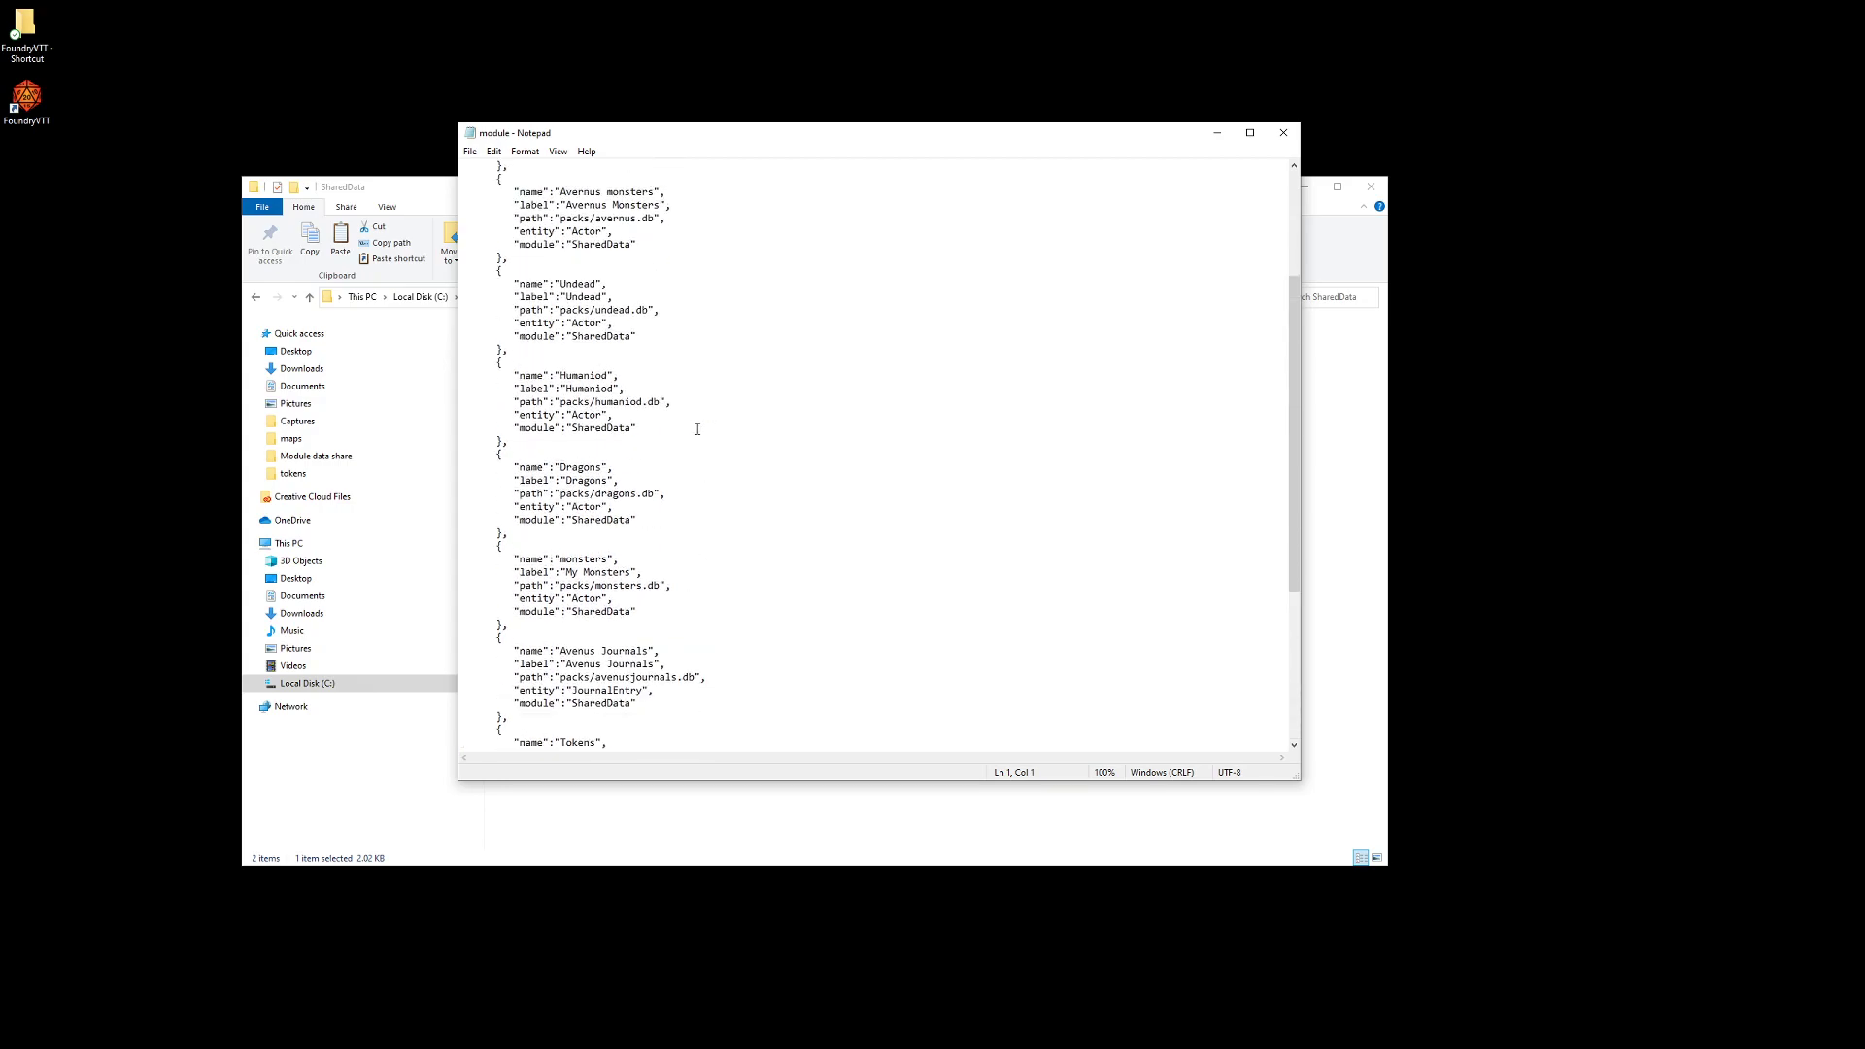
scroll(696, 424, "up", 5)
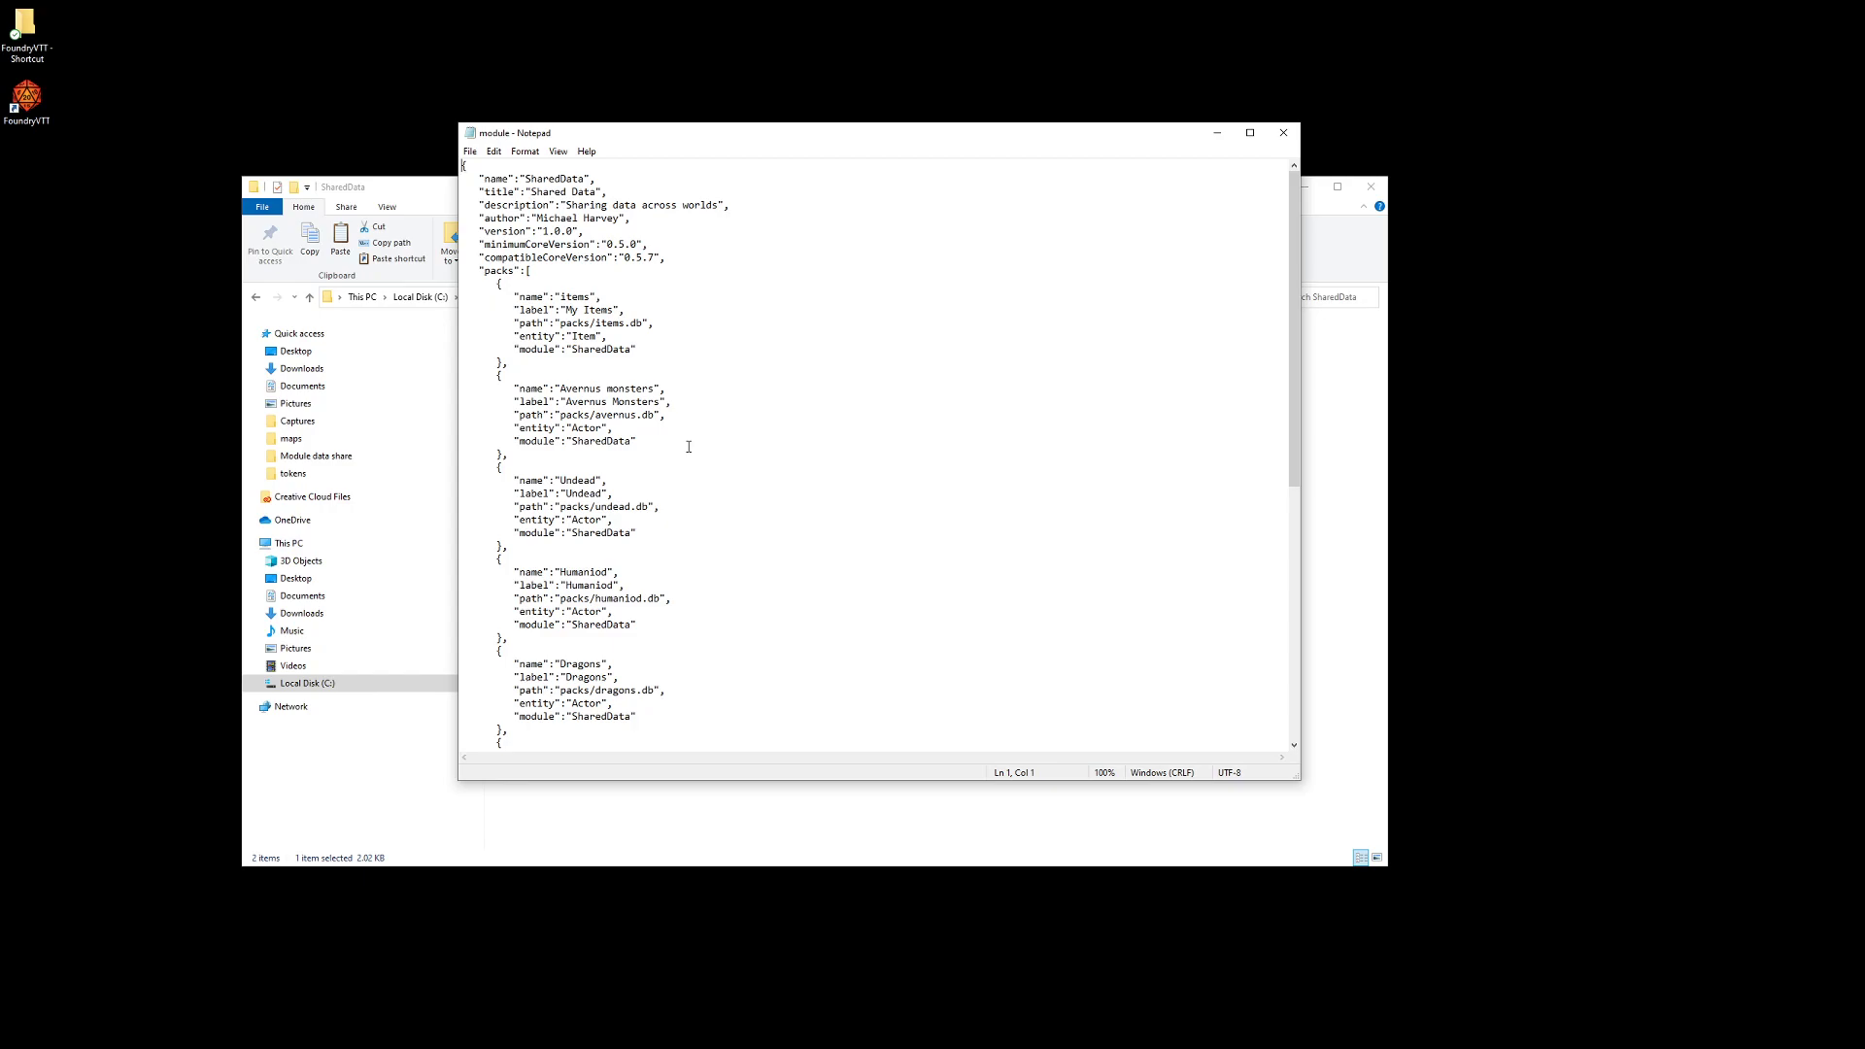
scroll(688, 447, "down", 7)
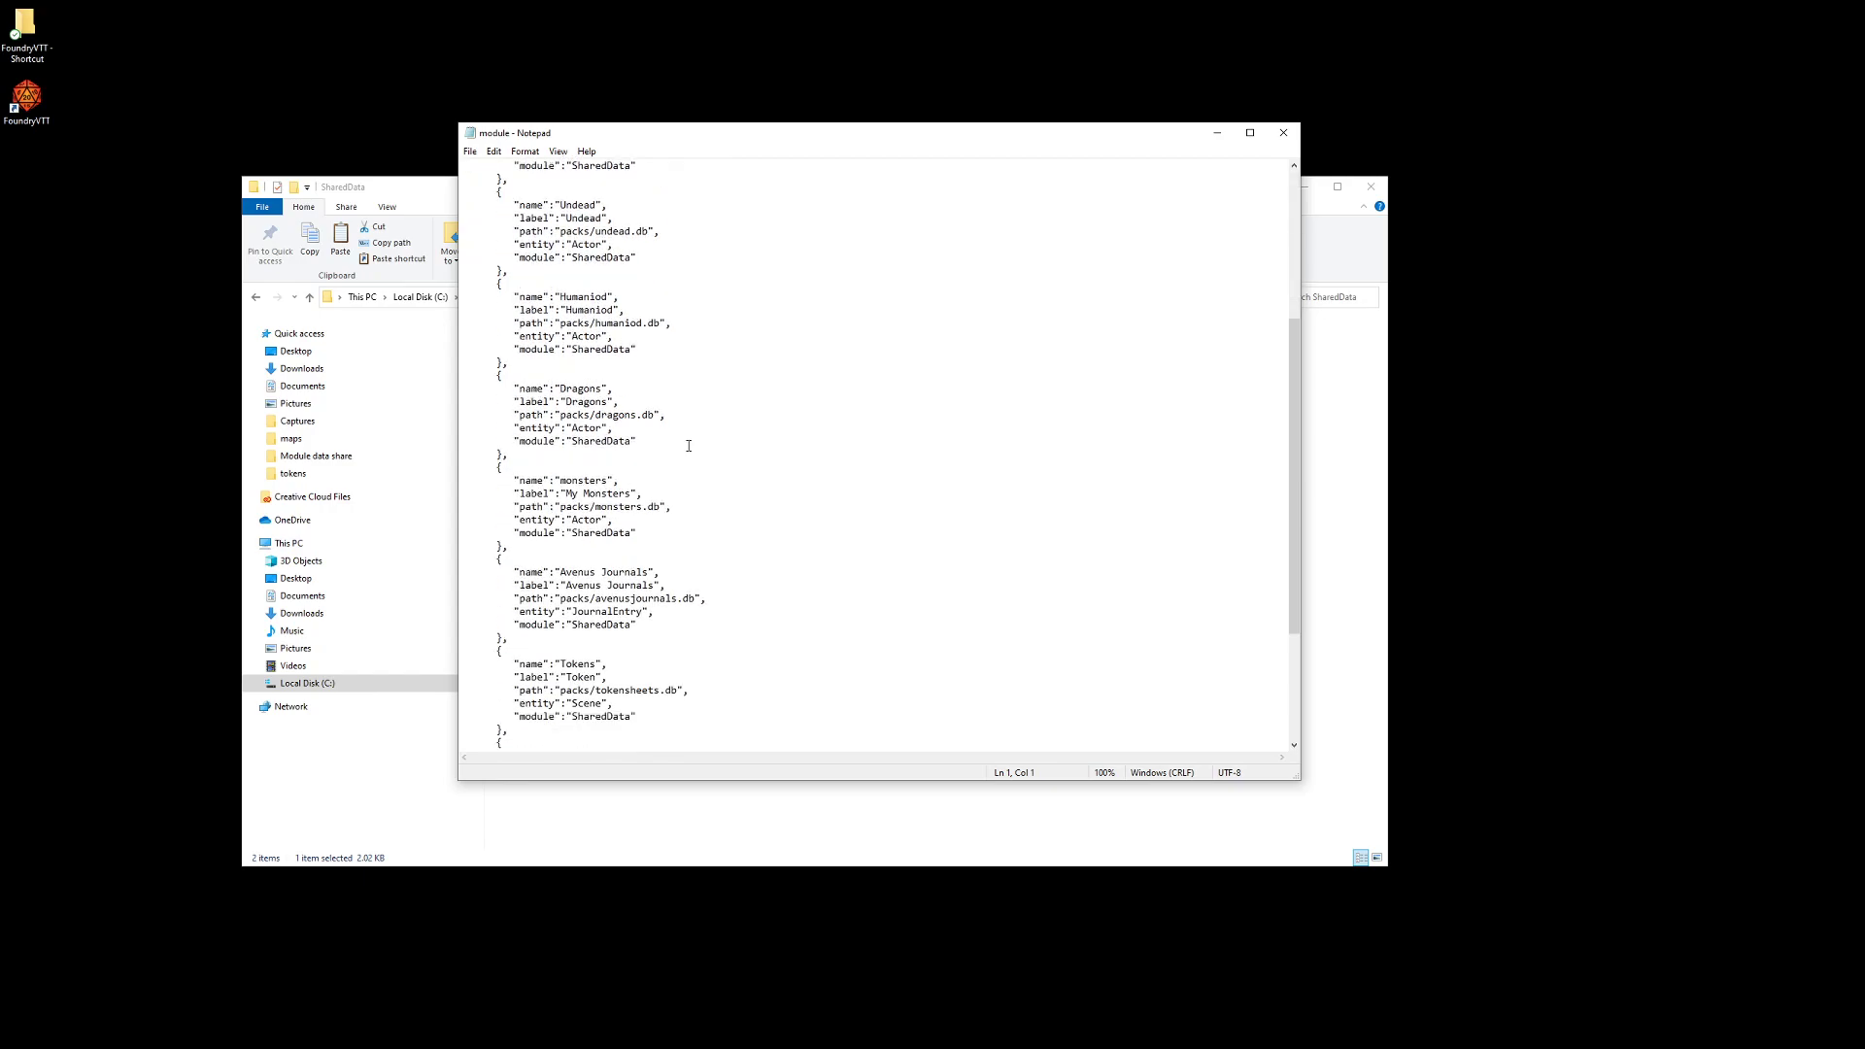
scroll(754, 398, "down", 5)
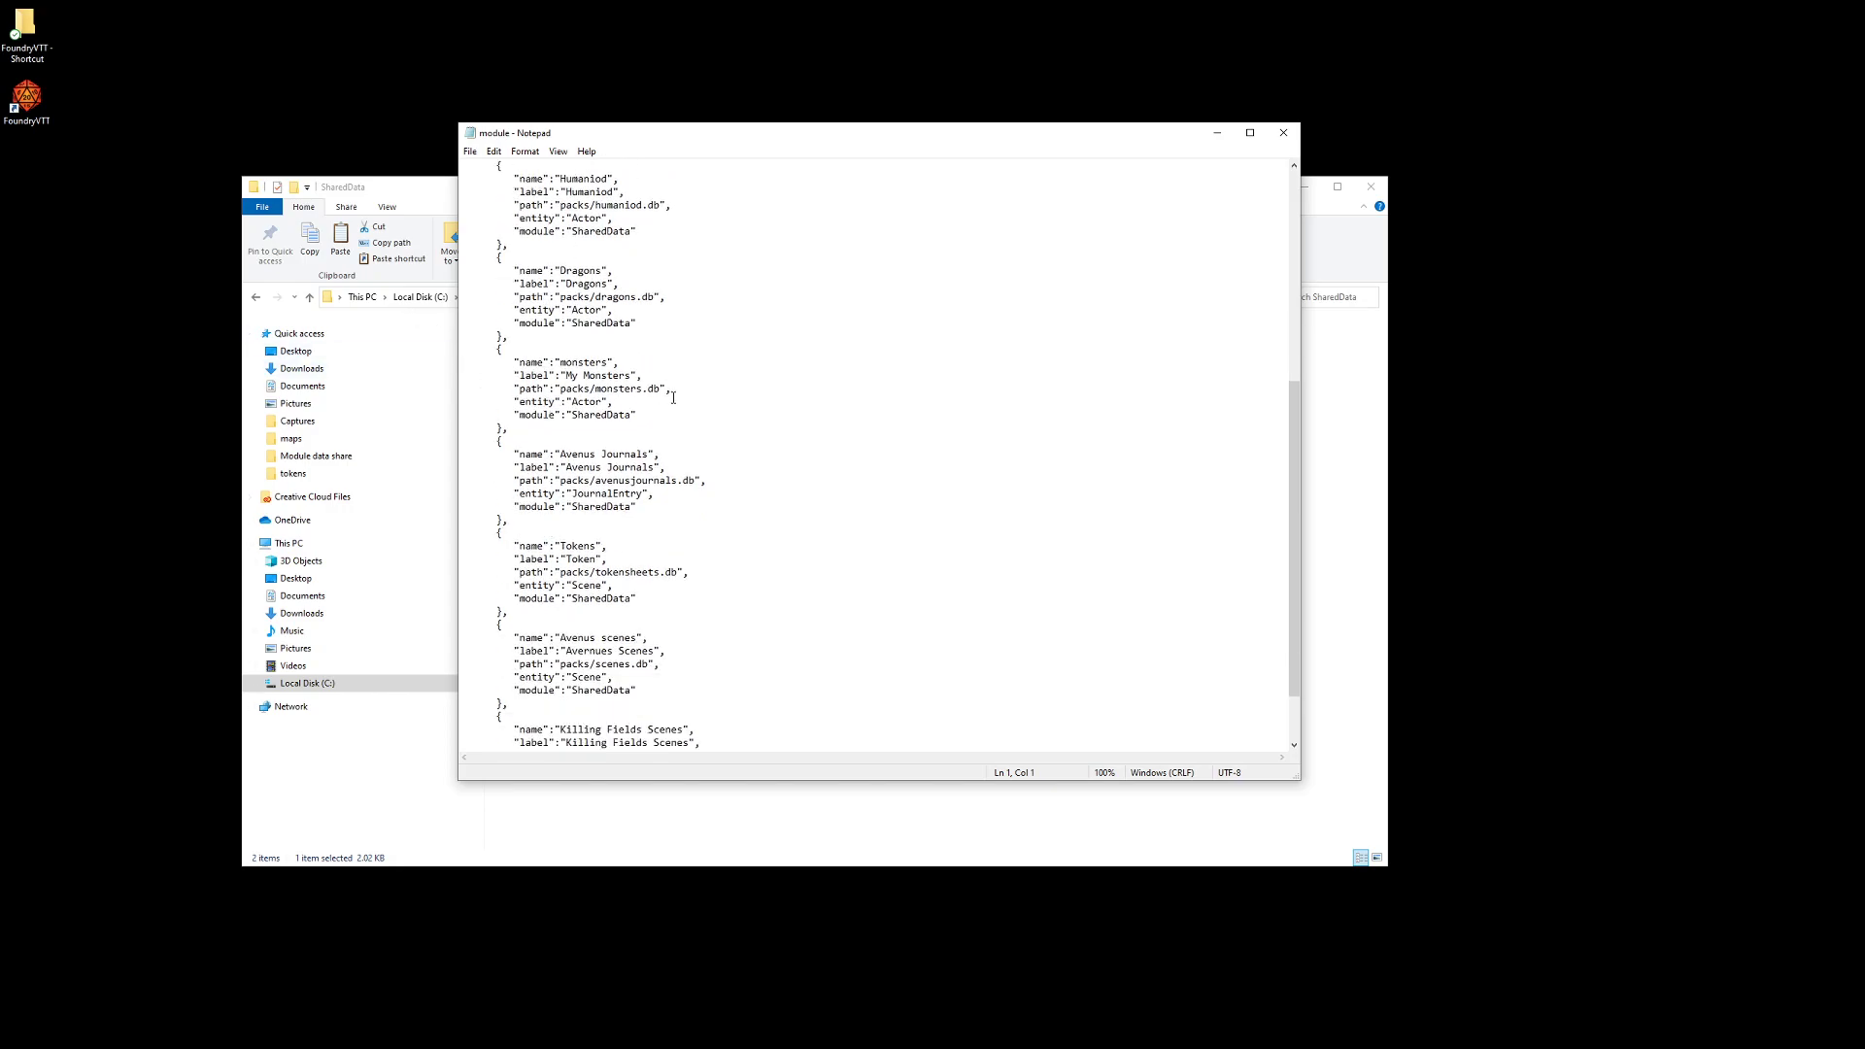
scroll(717, 387, "up", 12)
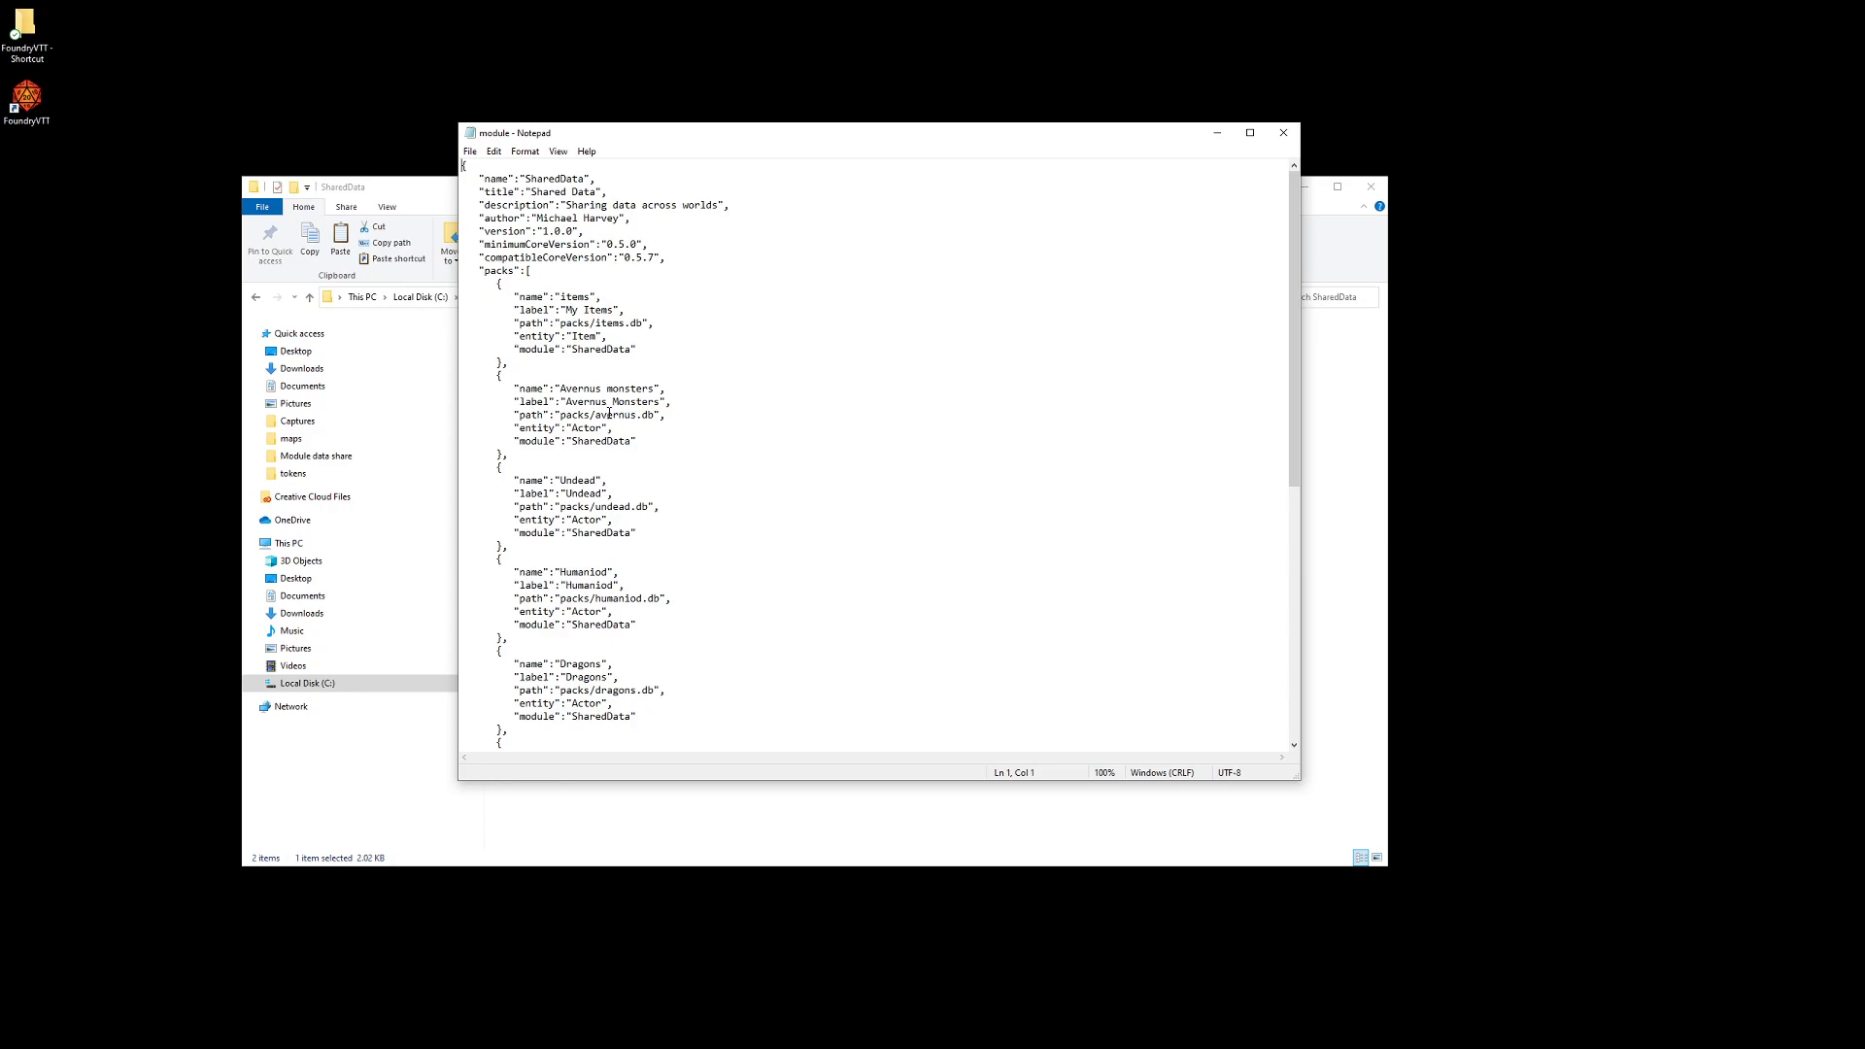
scroll(609, 415, "down", 10)
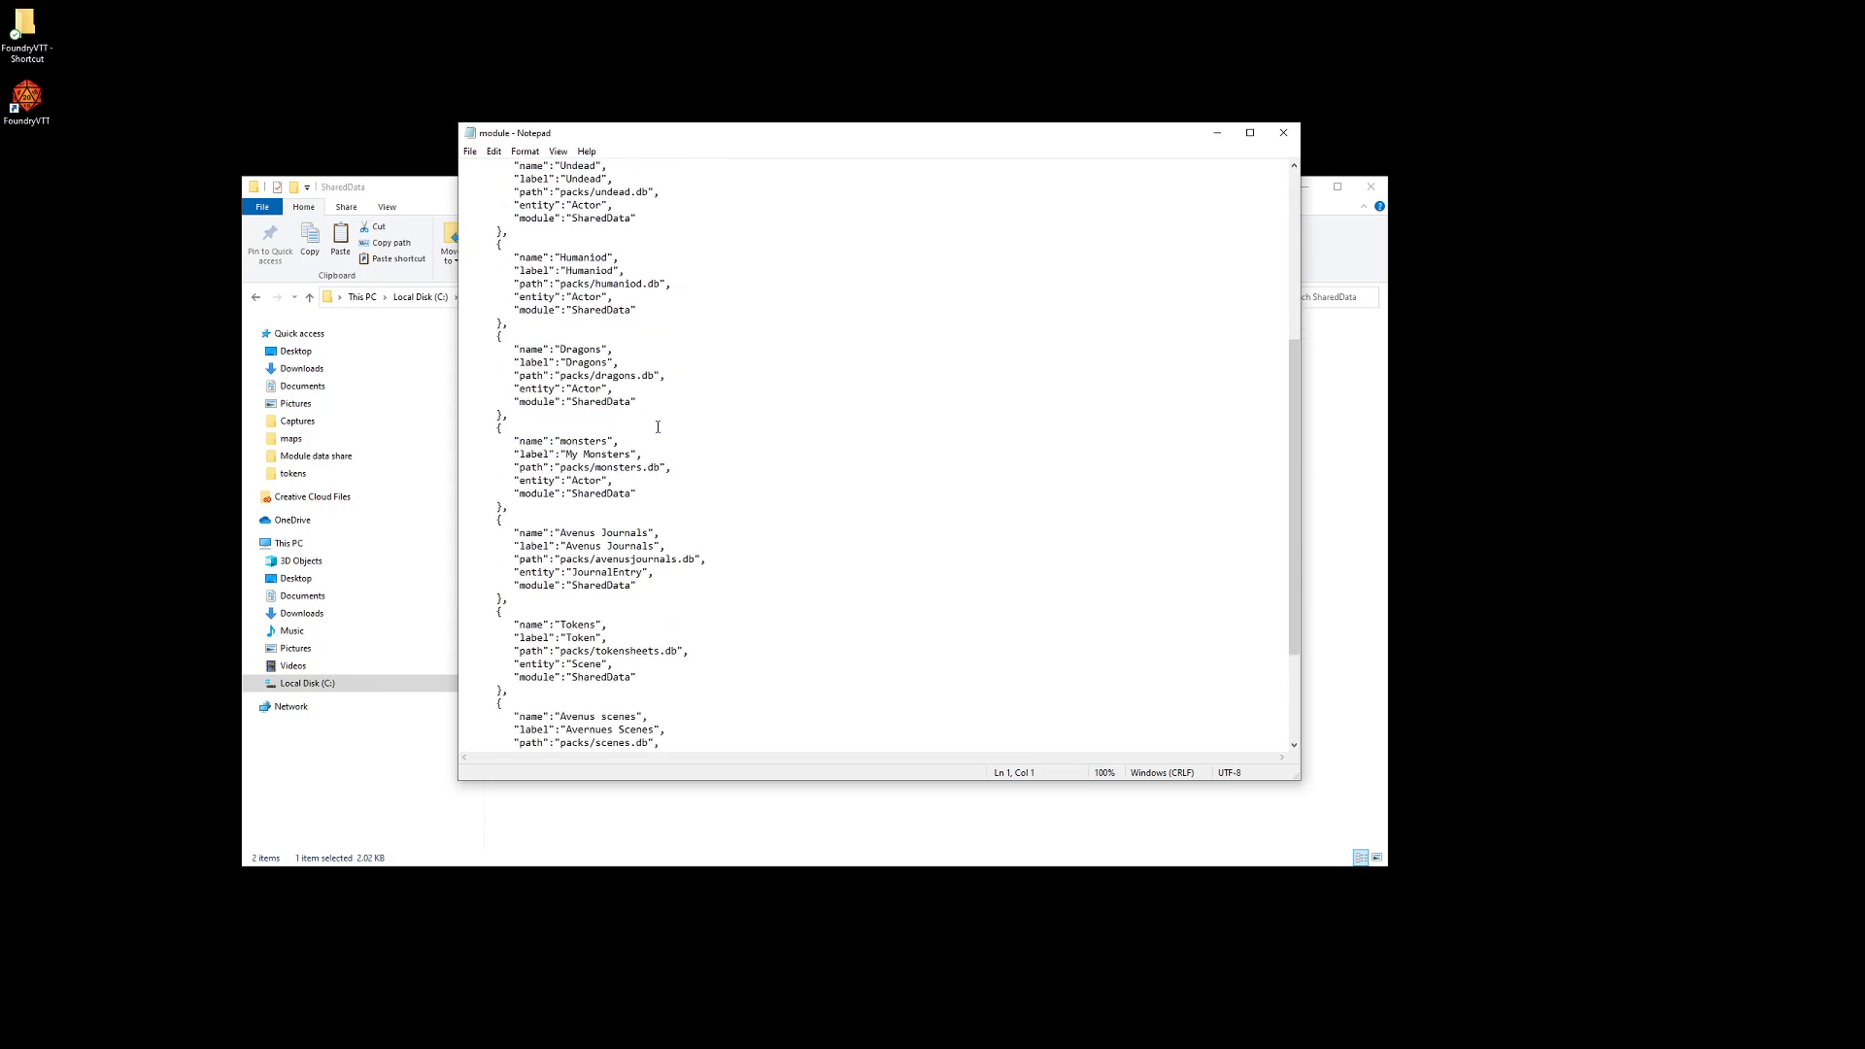
scroll(658, 426, "down", 2)
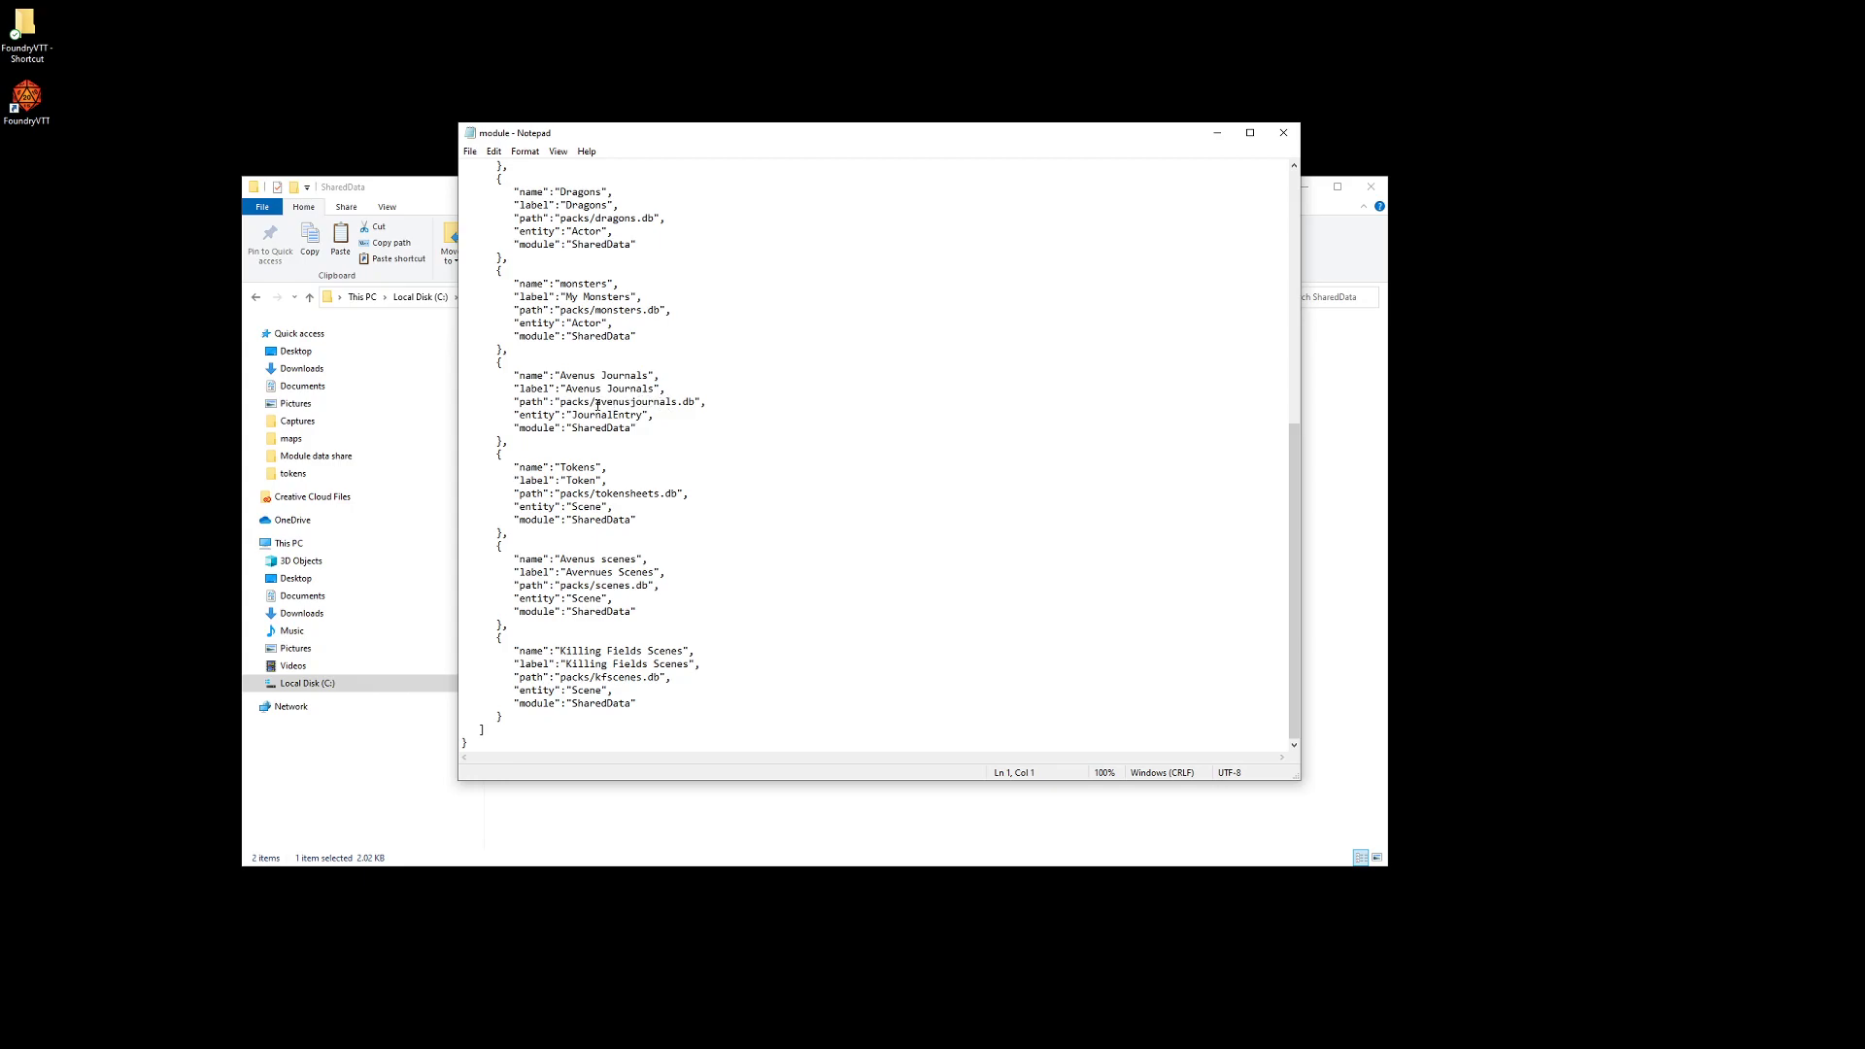
Step: Check the seven database files in SharedData's packs folder, then return up to the modules folder
left_click(564, 820)
double_click(520, 346)
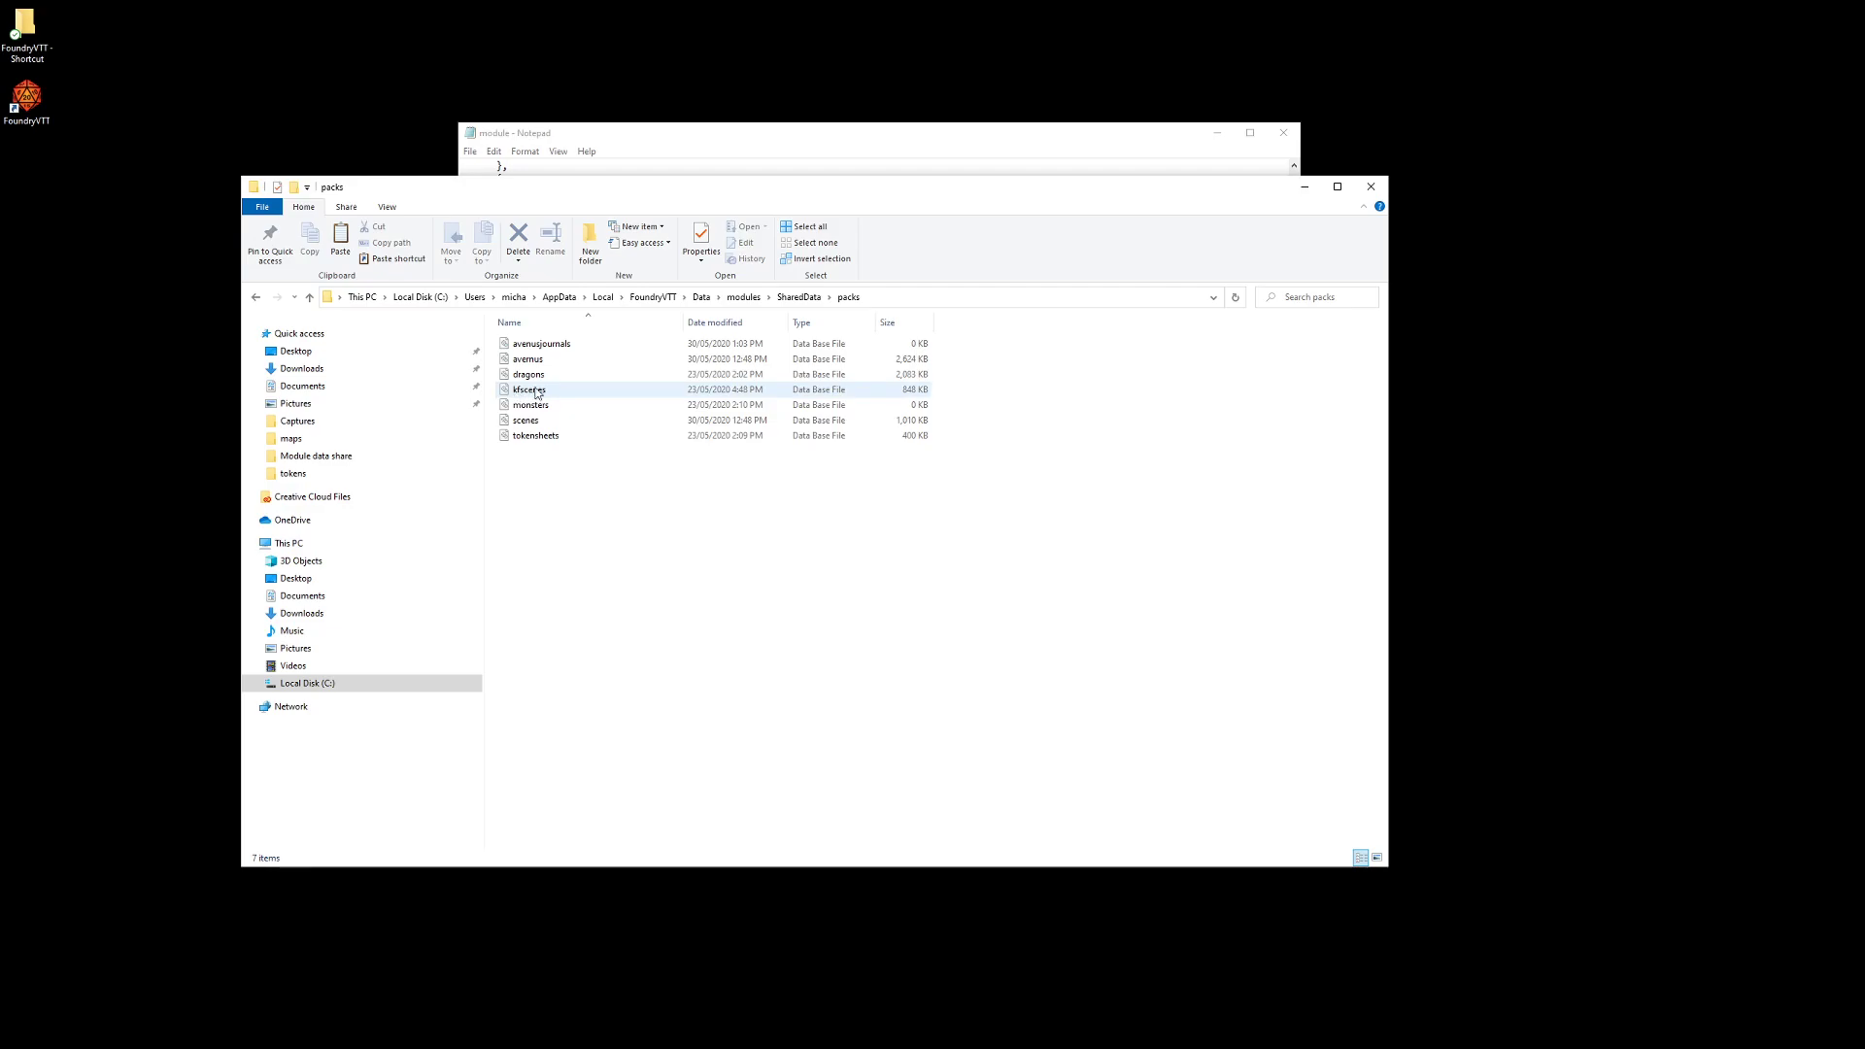
left_click(801, 300)
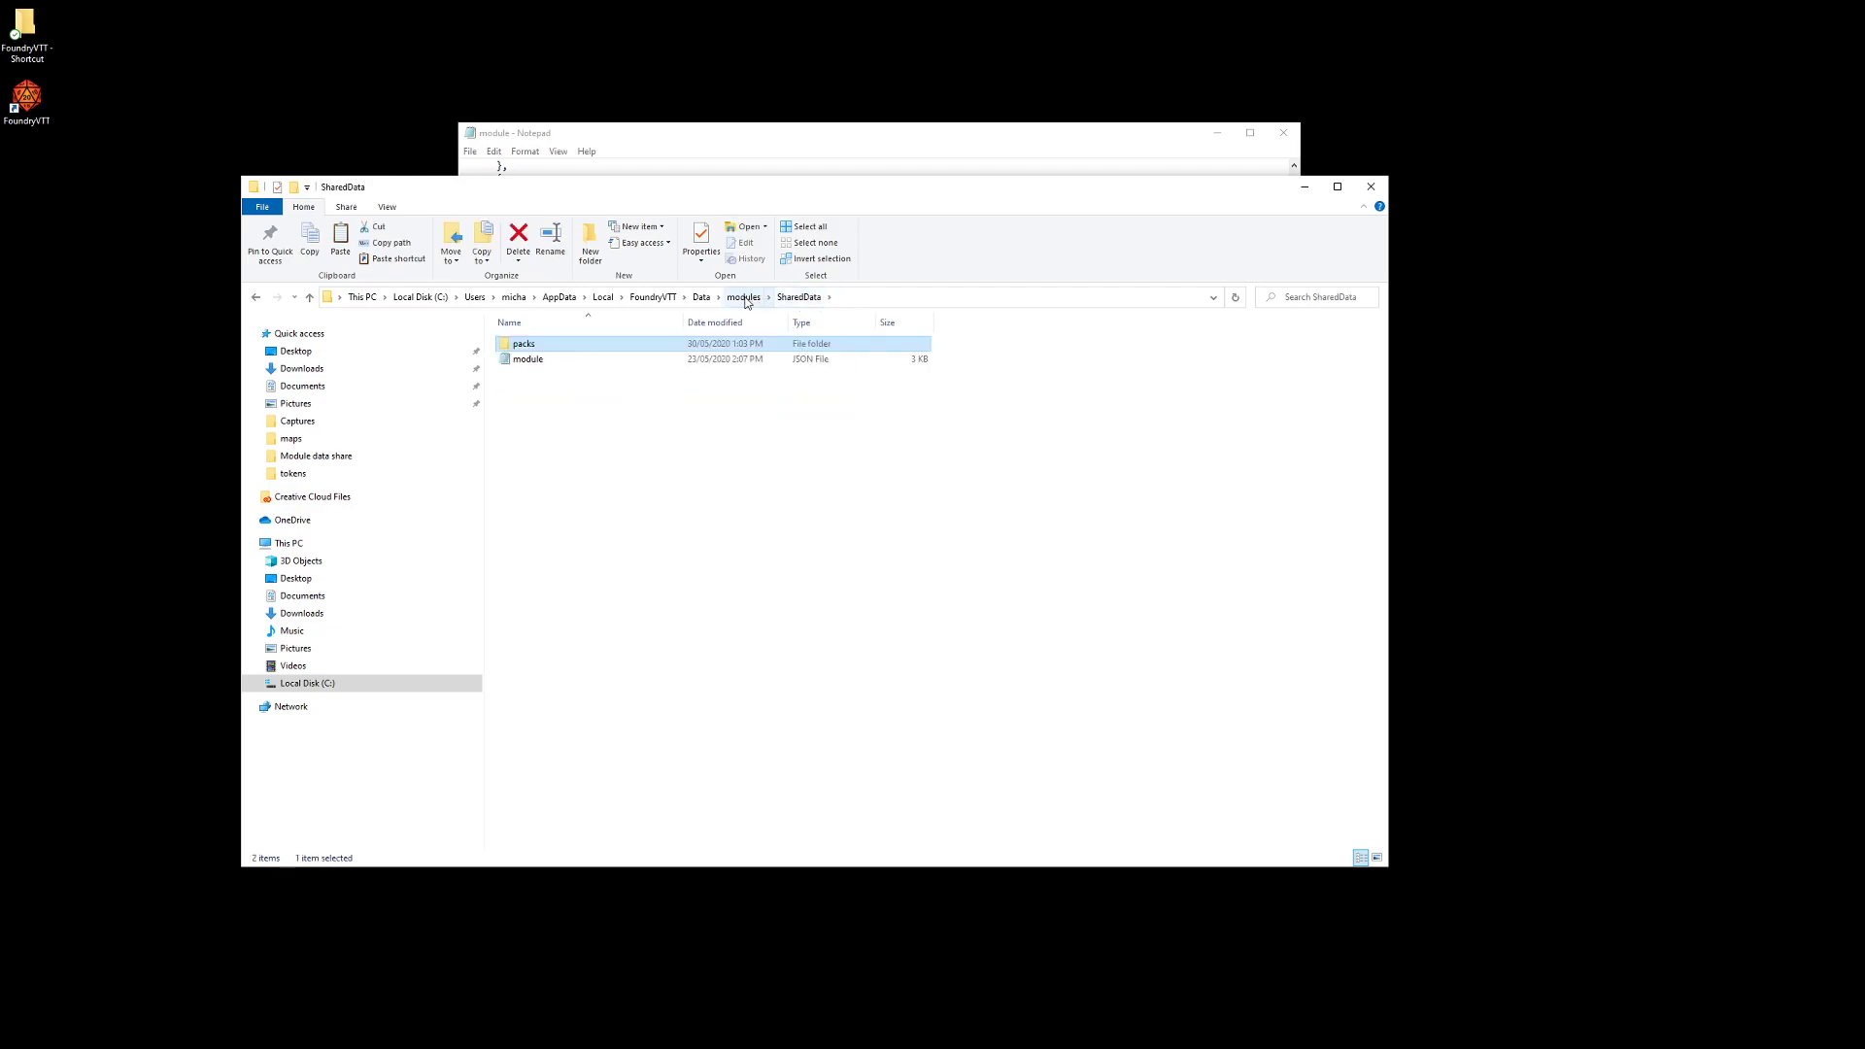
left_click(746, 298)
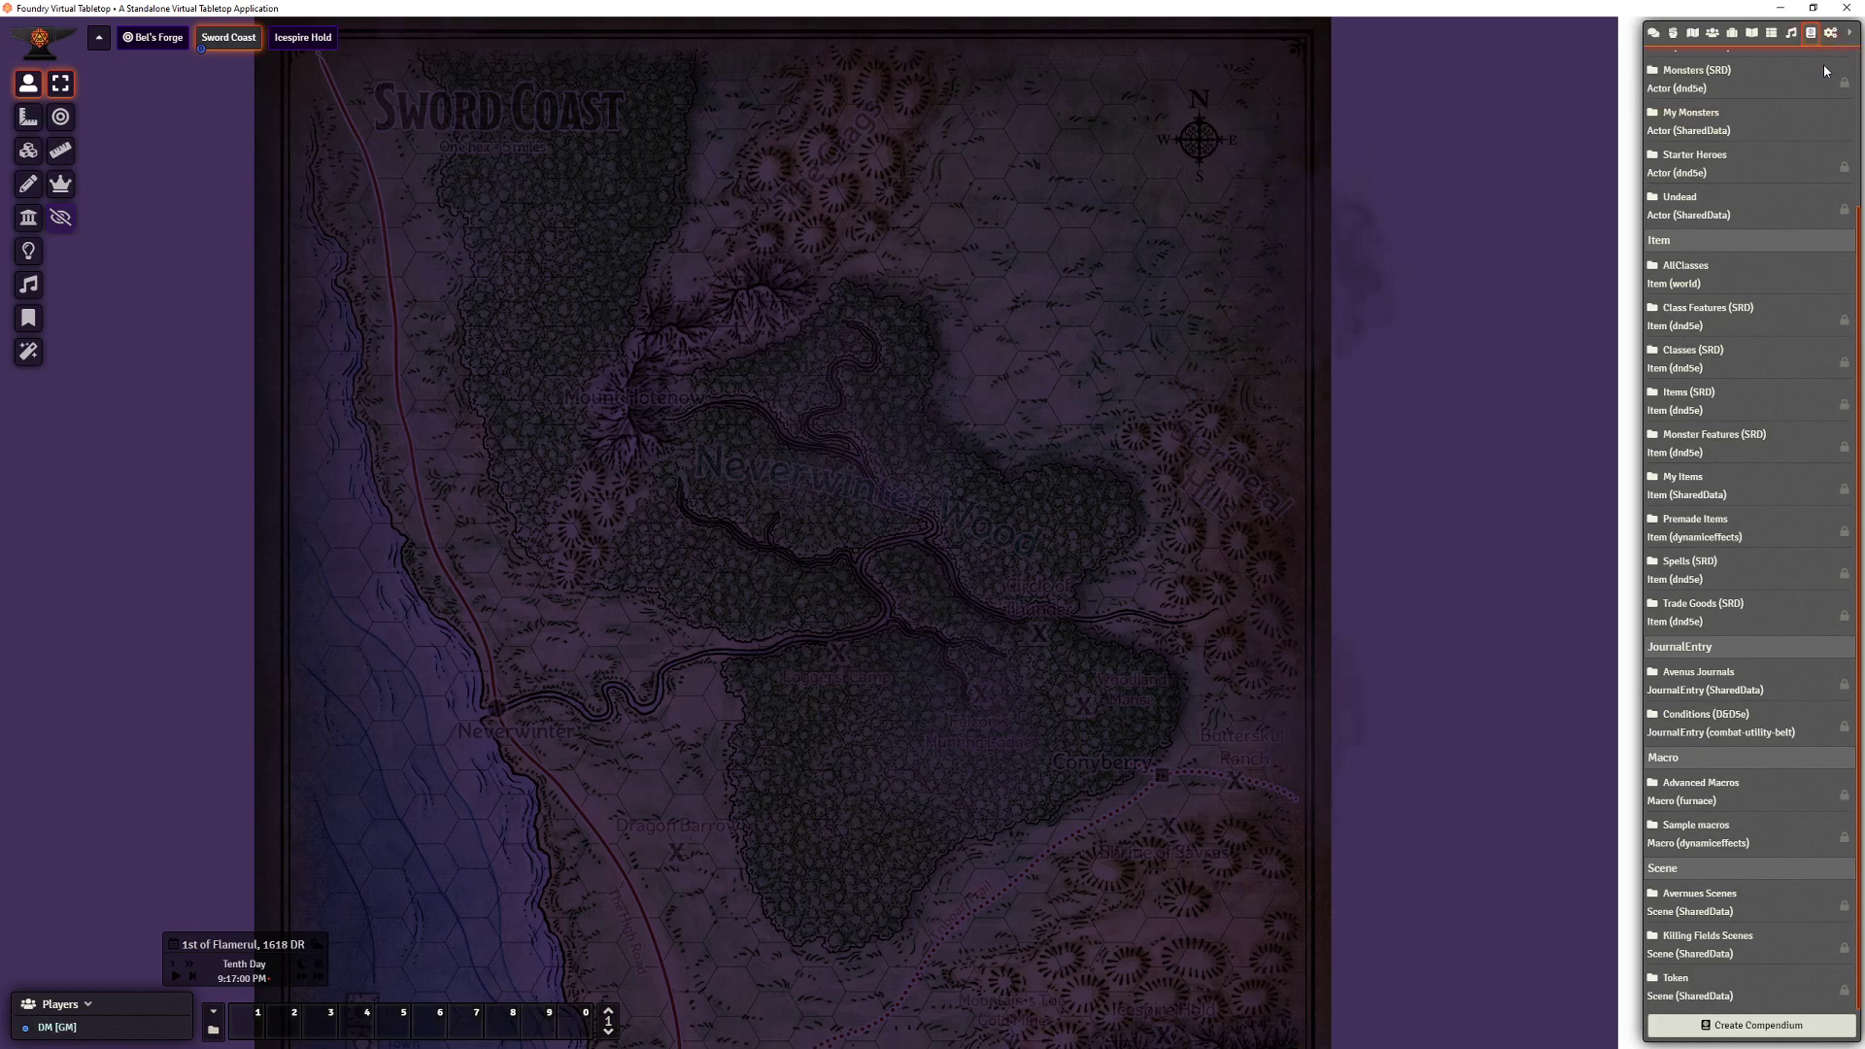
Step: Open the locked Avernus Monsters (SharedData) compendium and scroll through entries from Abyssal Chicken to Young White Dragon
scroll(1742, 132, "up", 2)
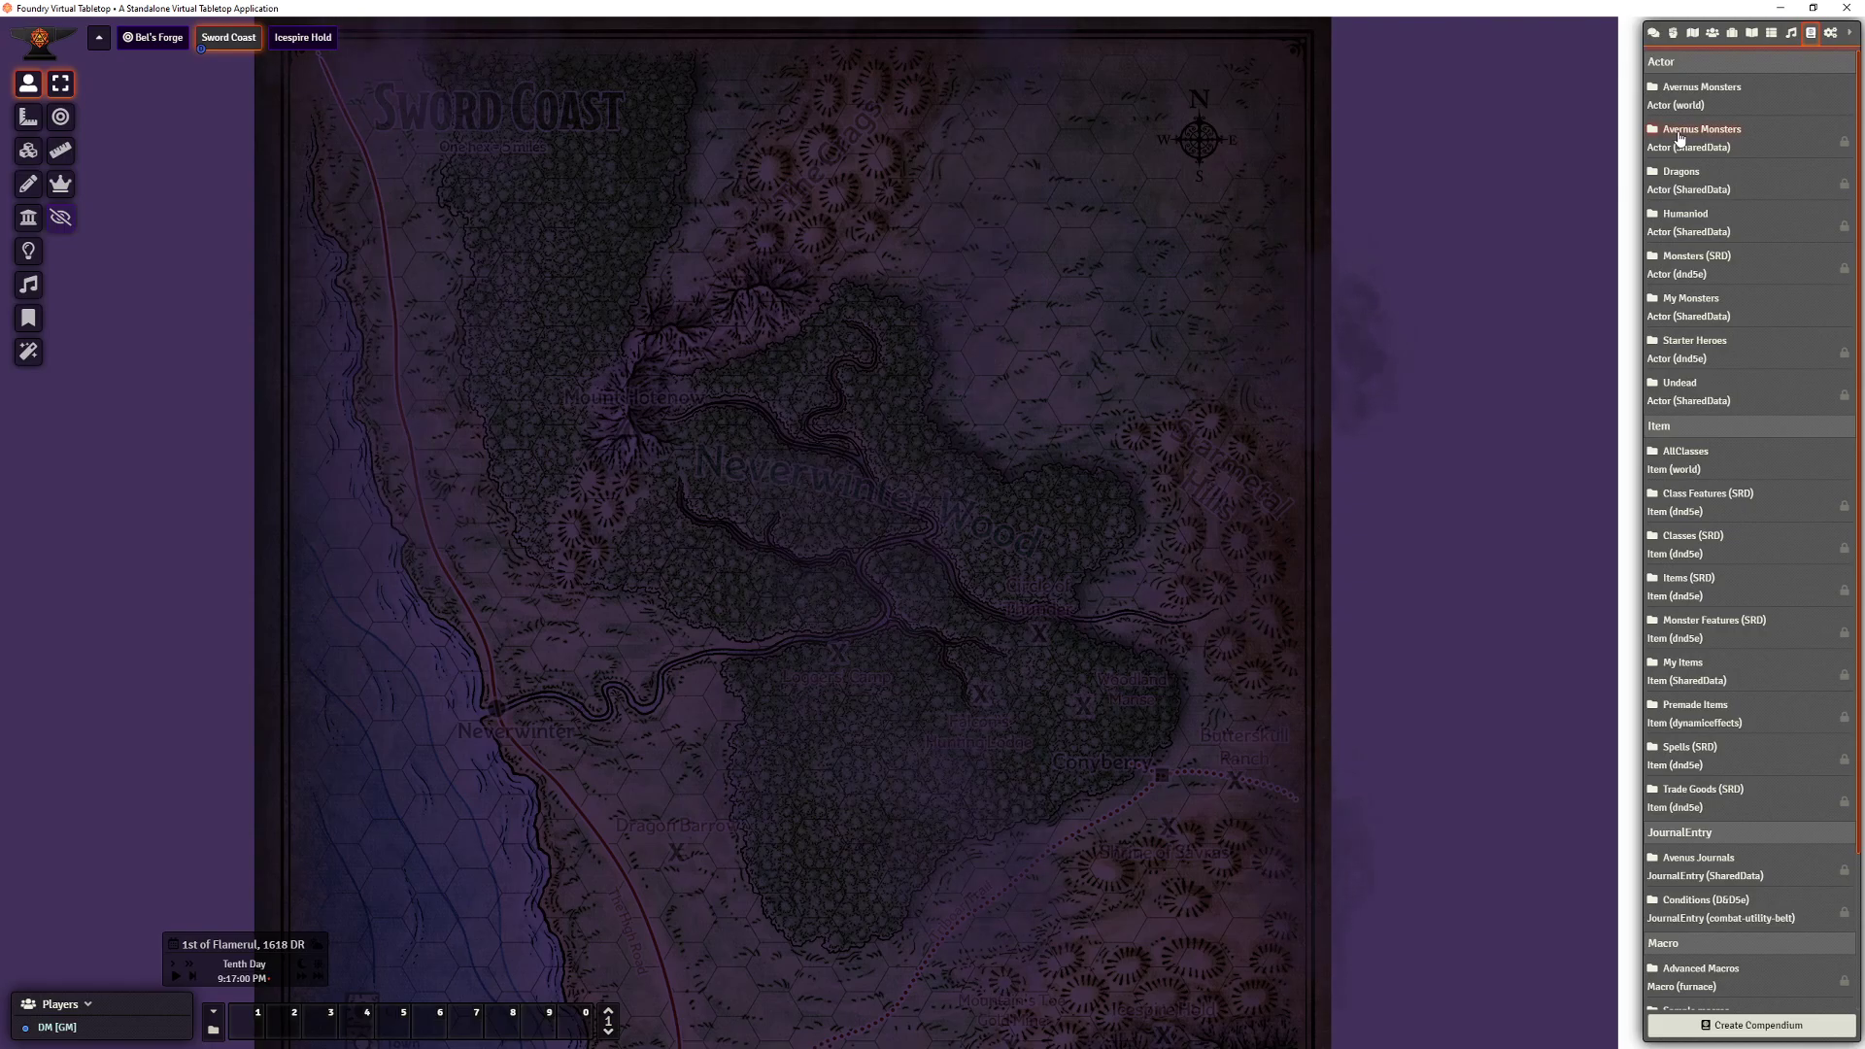
left_click(1679, 138)
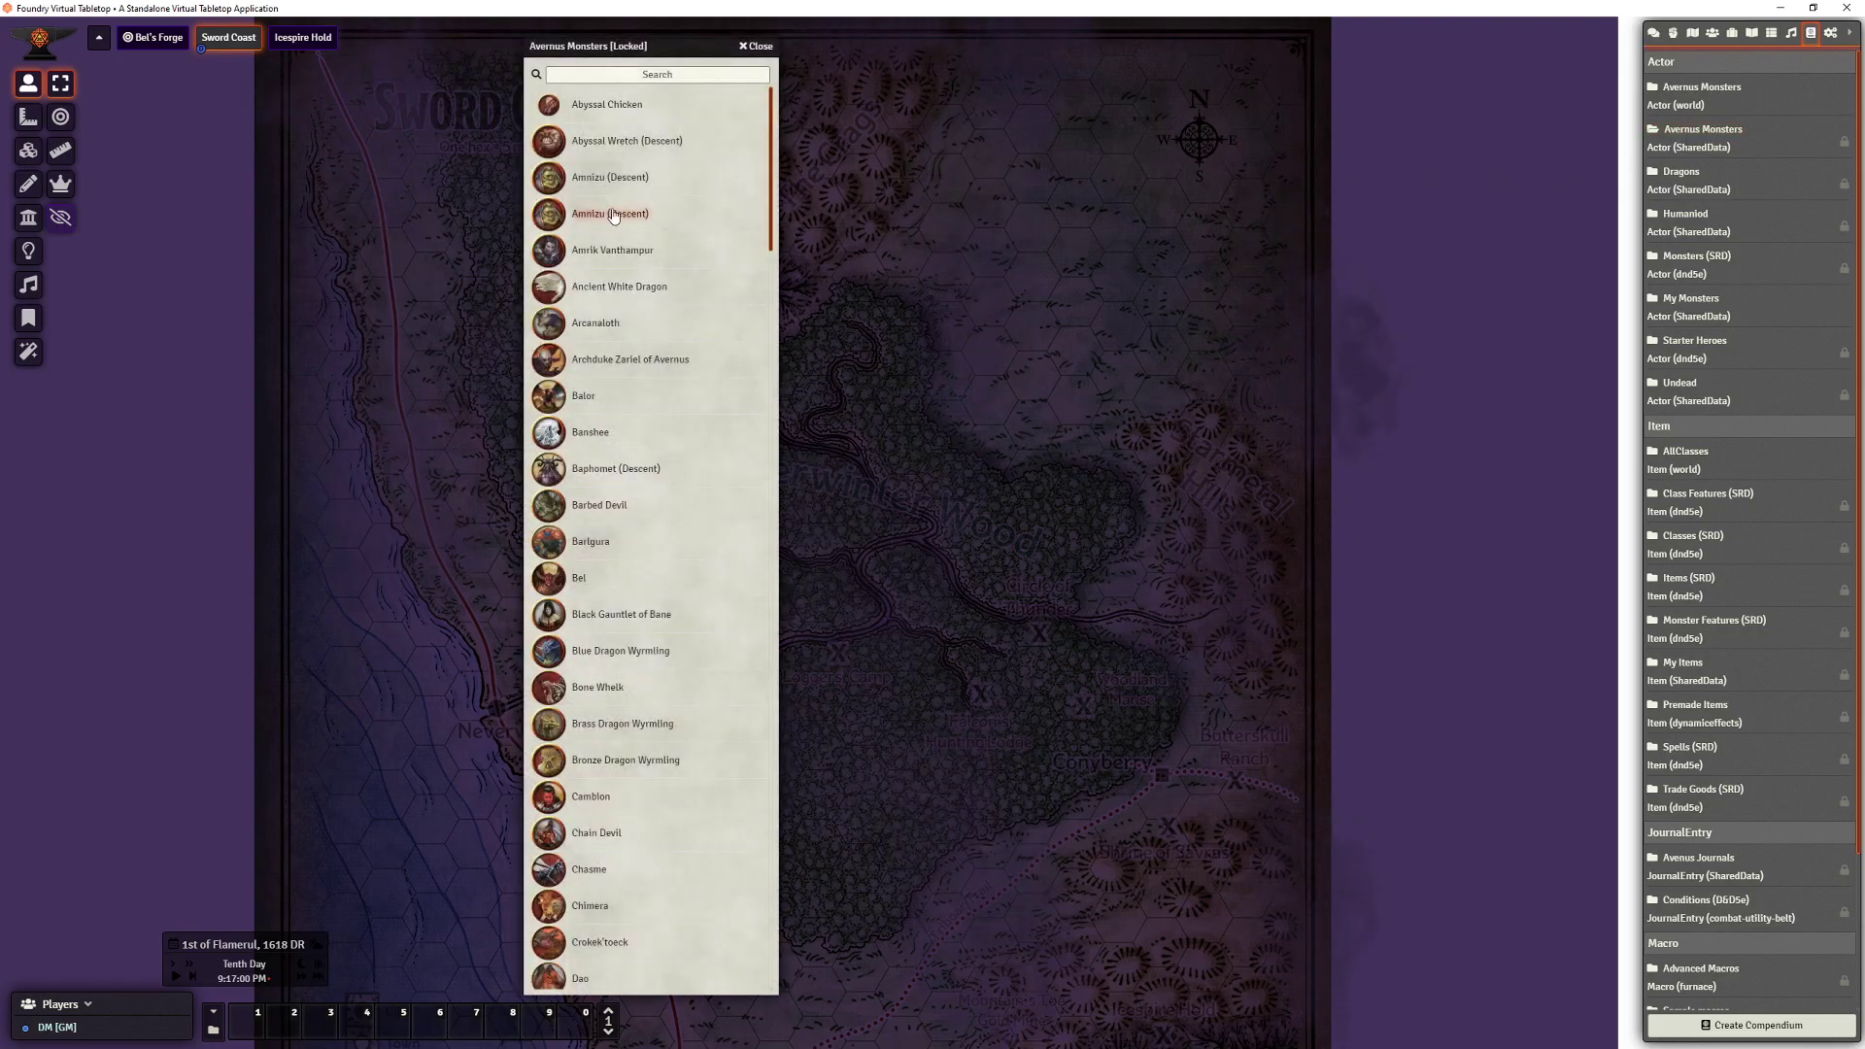
scroll(635, 219, "down", 15)
scroll(635, 221, "down", 20)
scroll(636, 228, "down", 5)
scroll(636, 231, "up", 20)
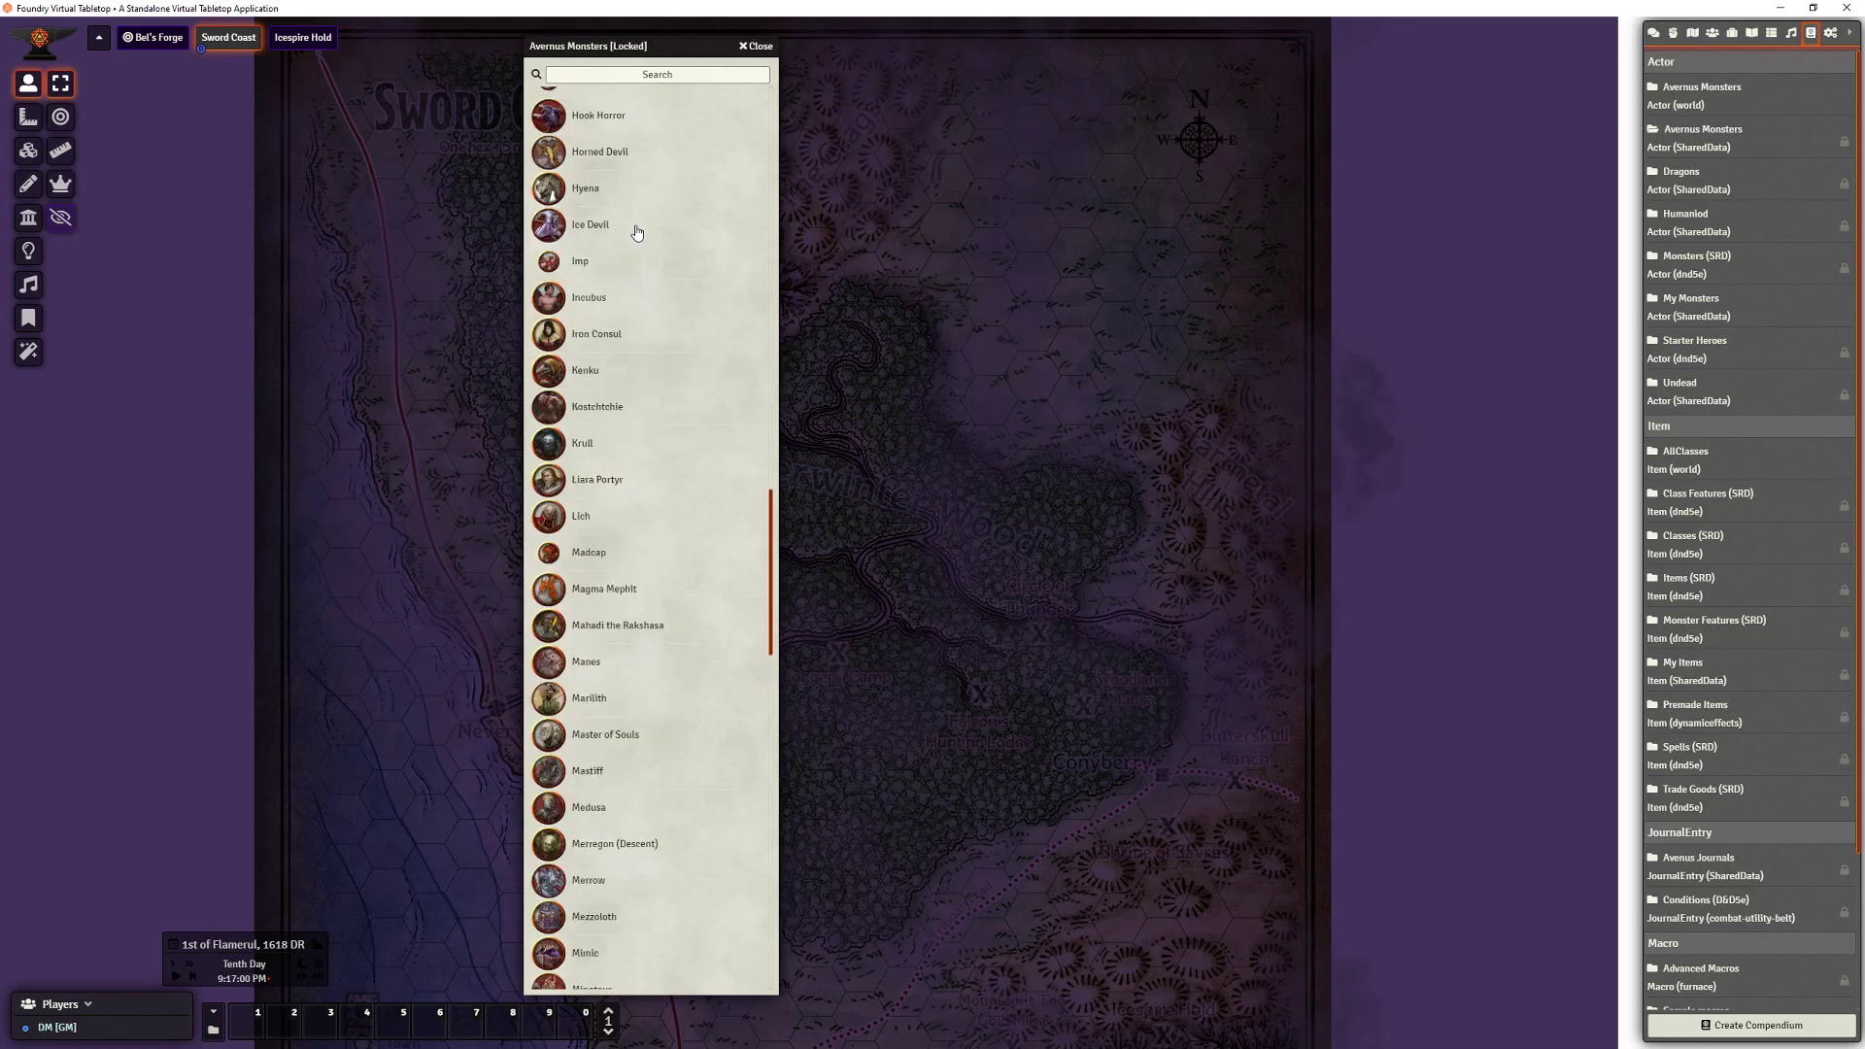
scroll(636, 232, "up", 20)
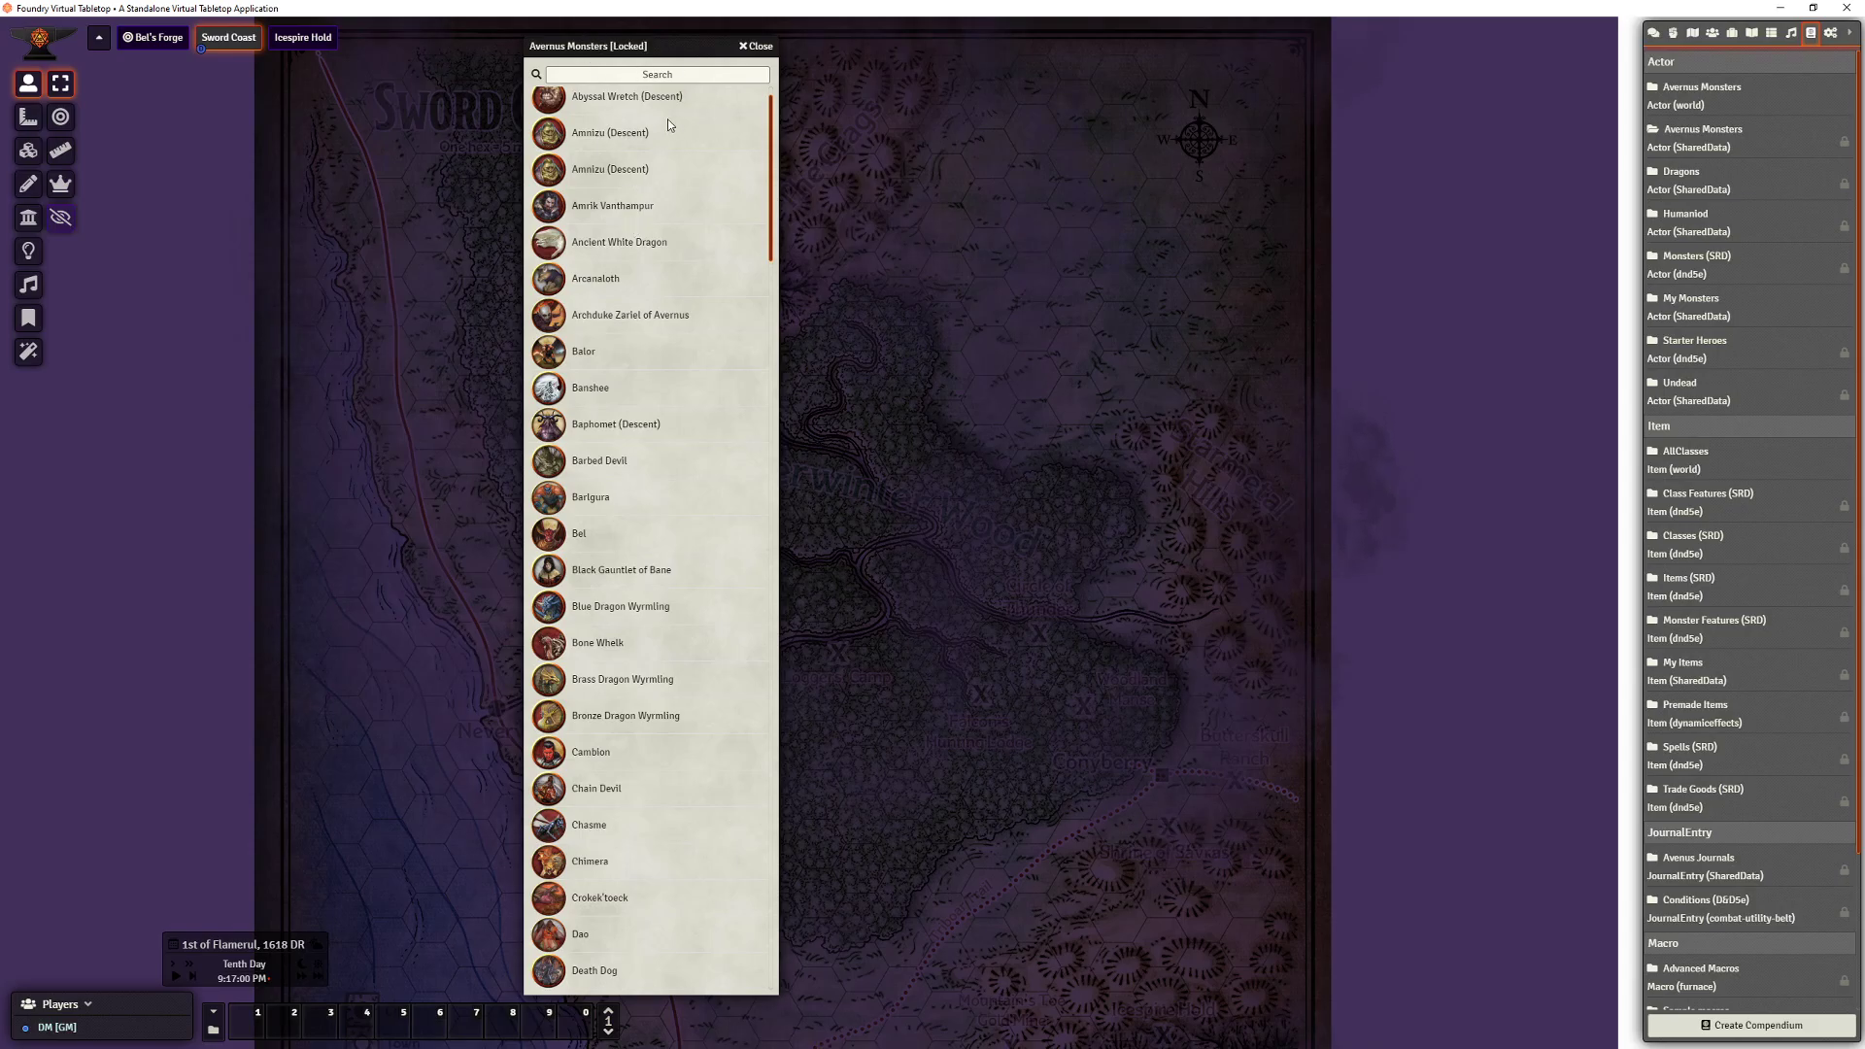
Step: Swap the monster list for the Avernues Scenes compendium and display the Bel's Forge scene
left_click(756, 46)
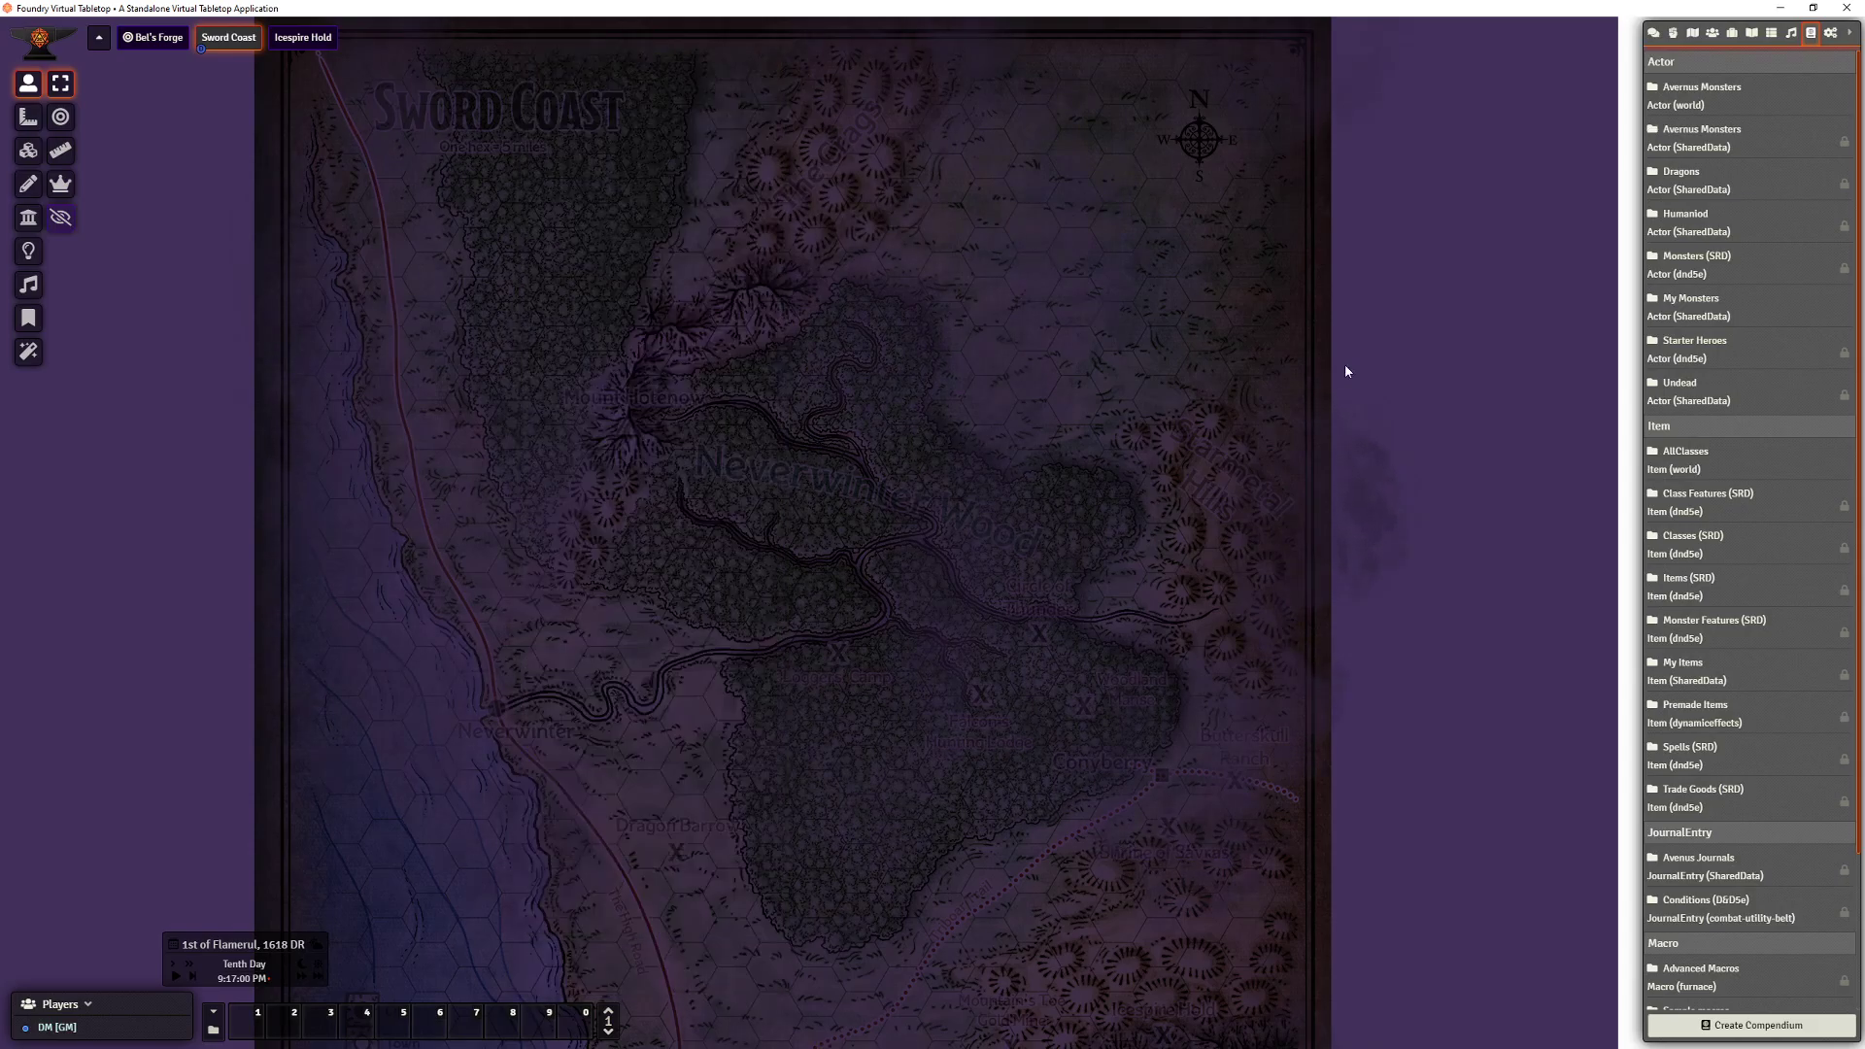
scroll(1709, 437, "down", 2)
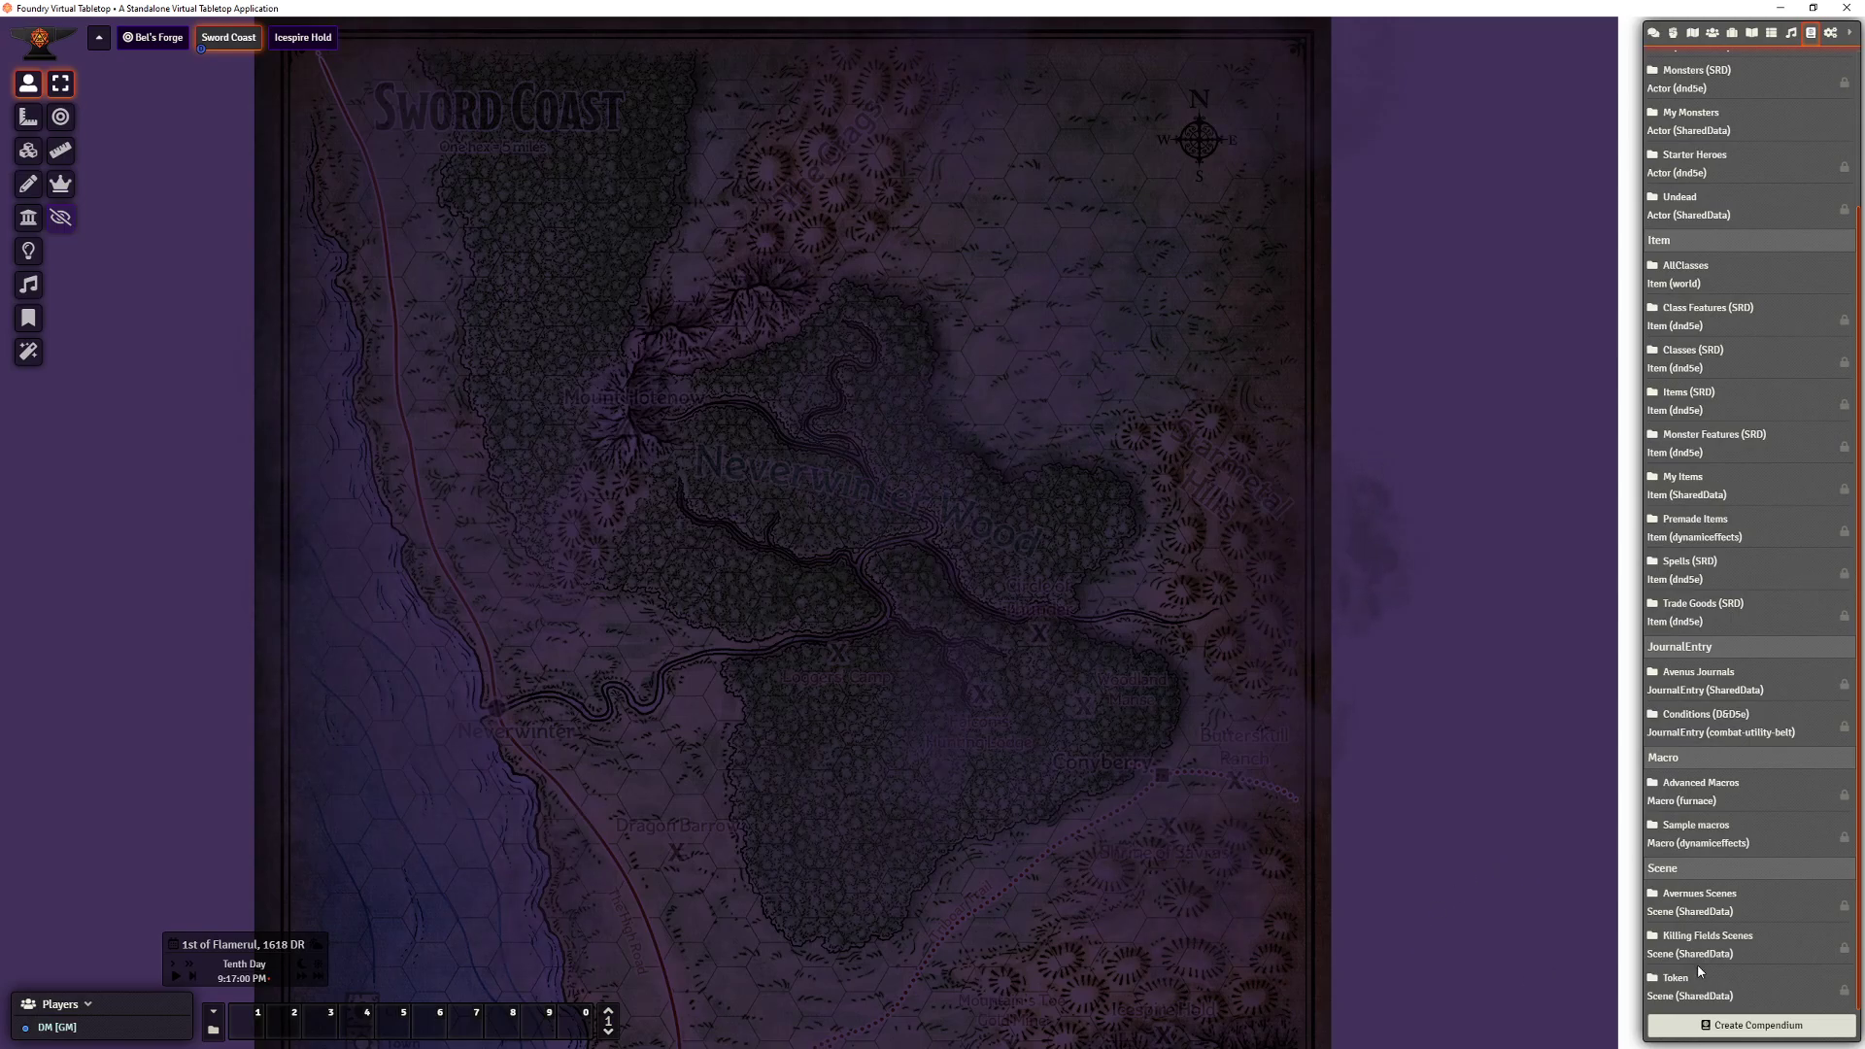
left_click(1685, 901)
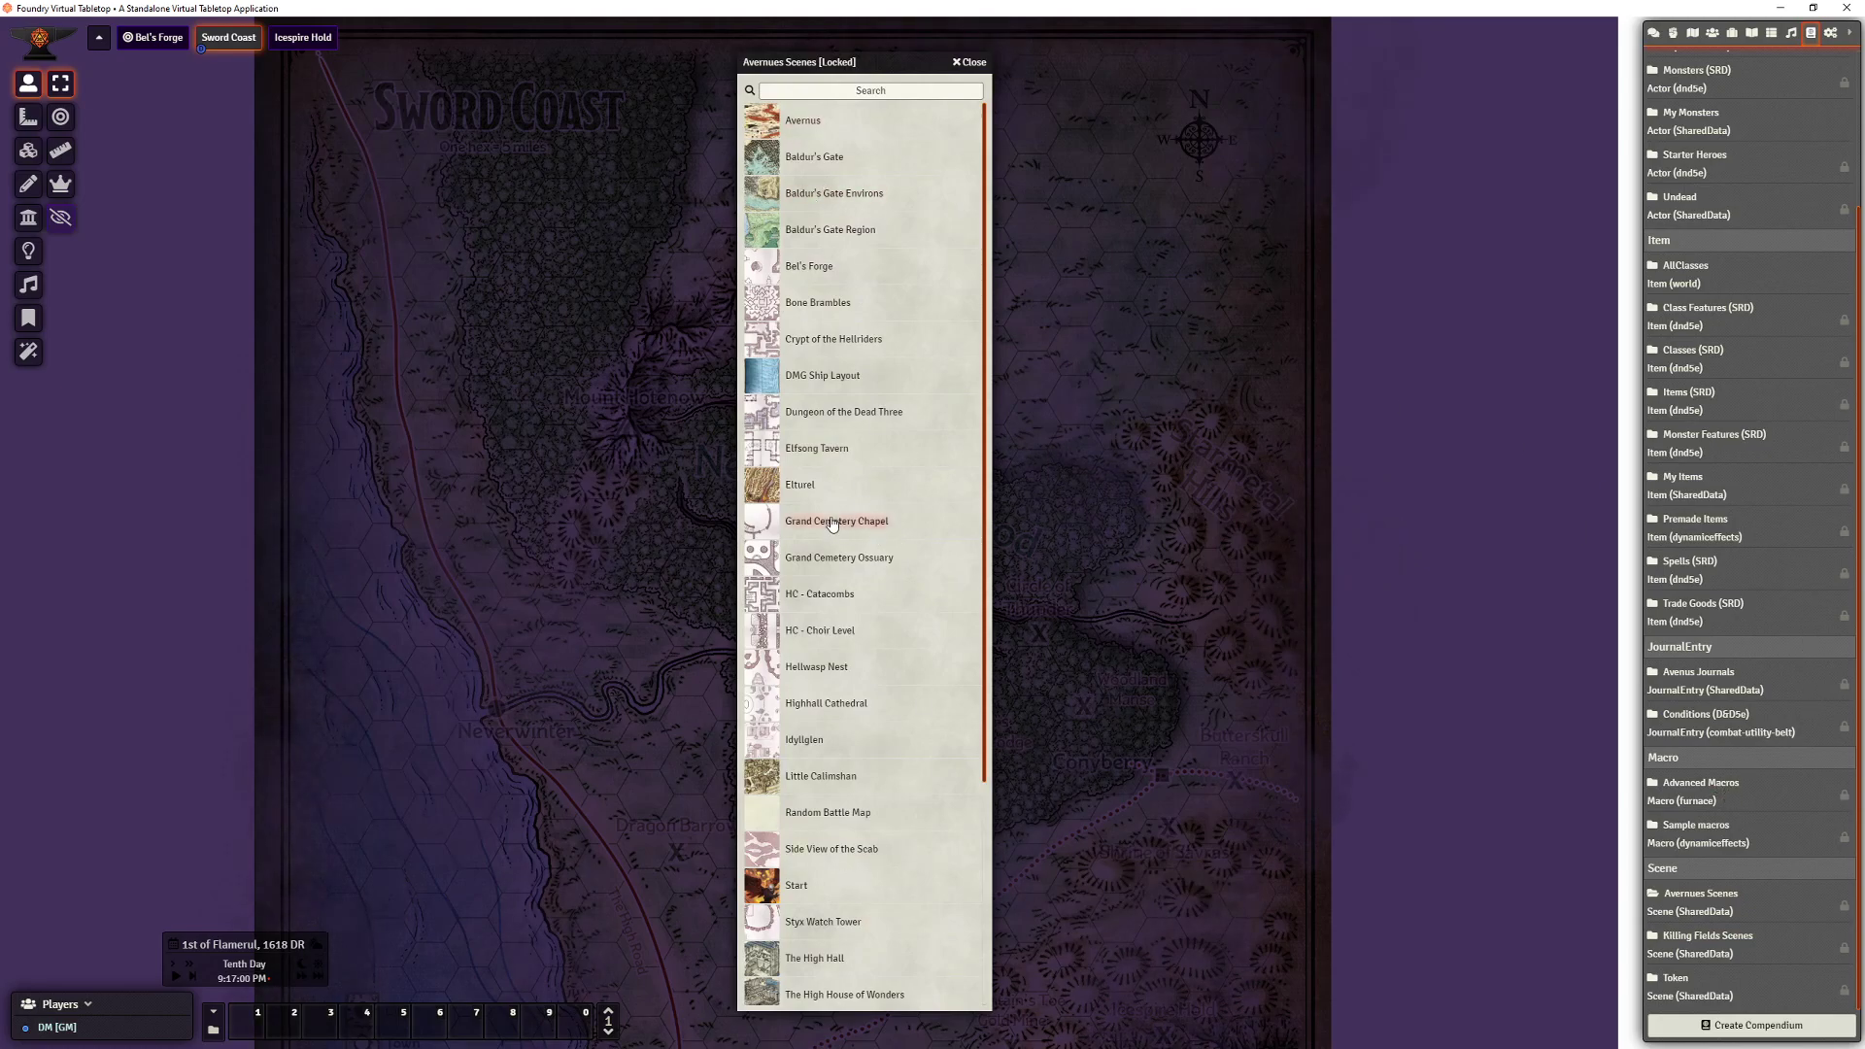
scroll(854, 532, "down", 2)
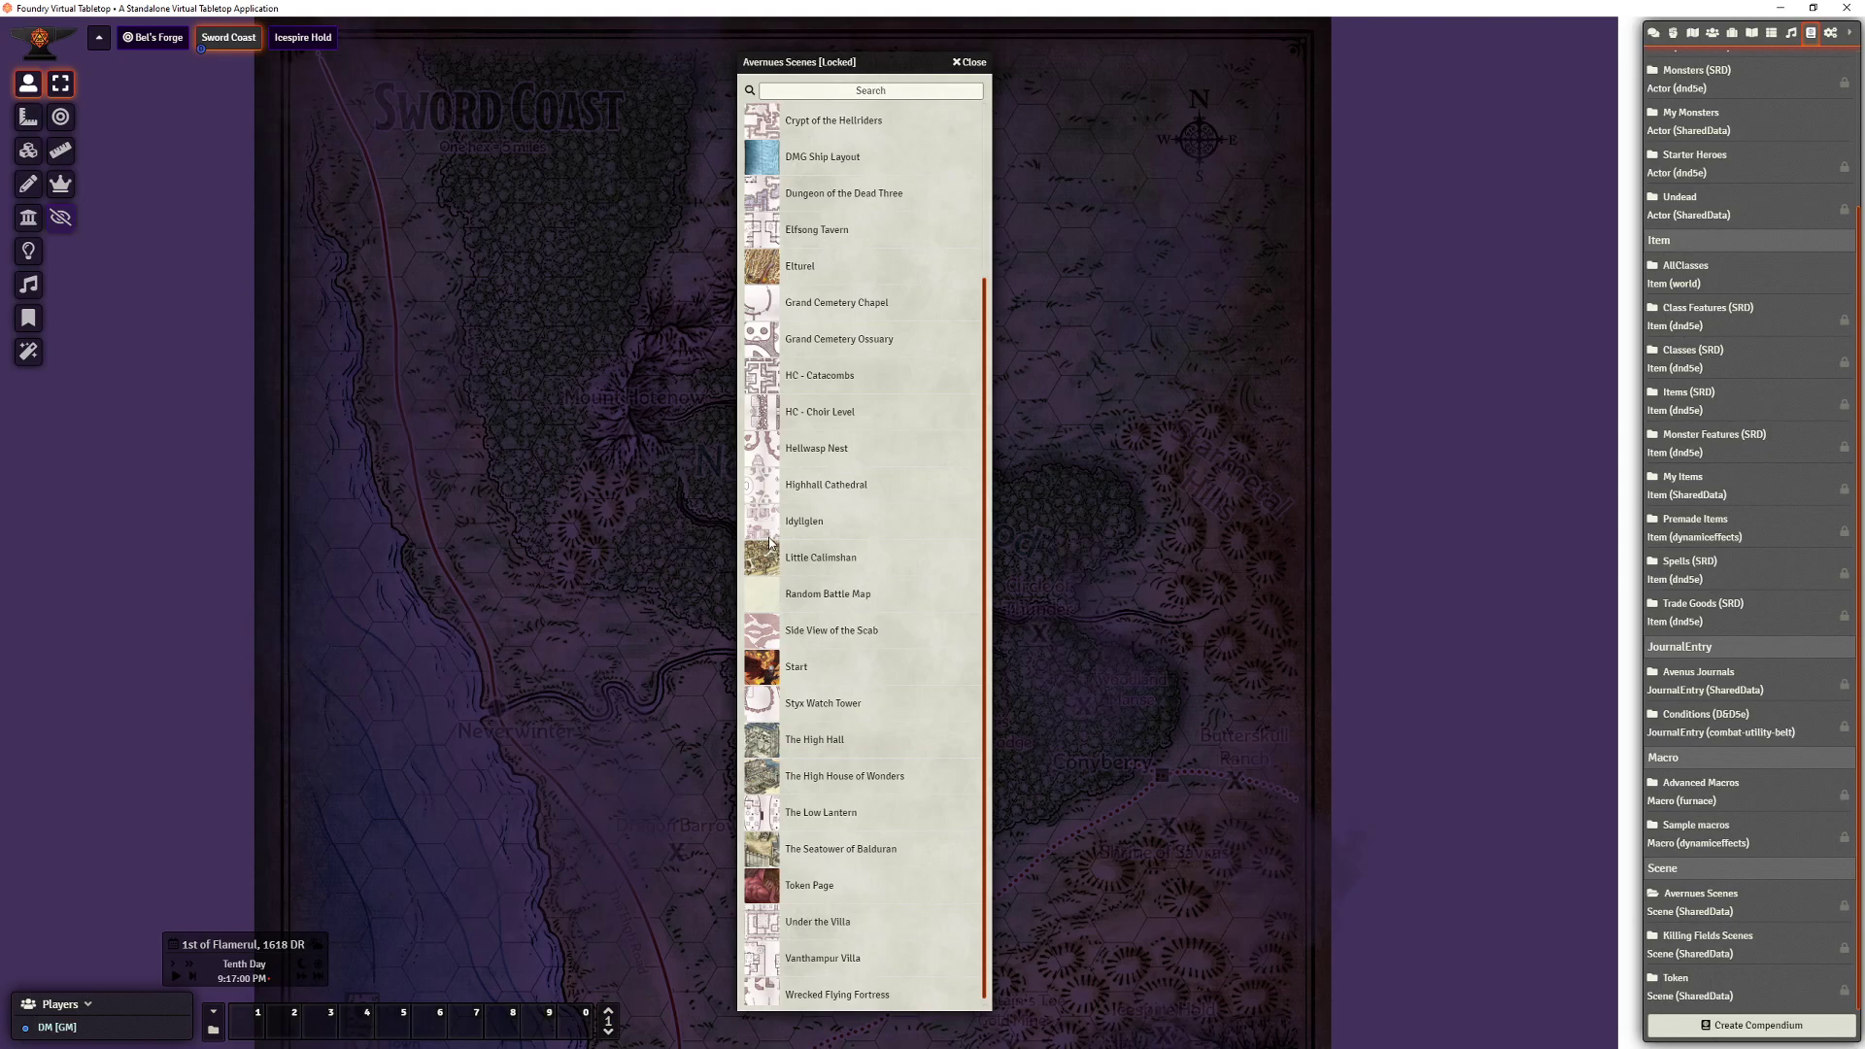
scroll(845, 519, "up", 2)
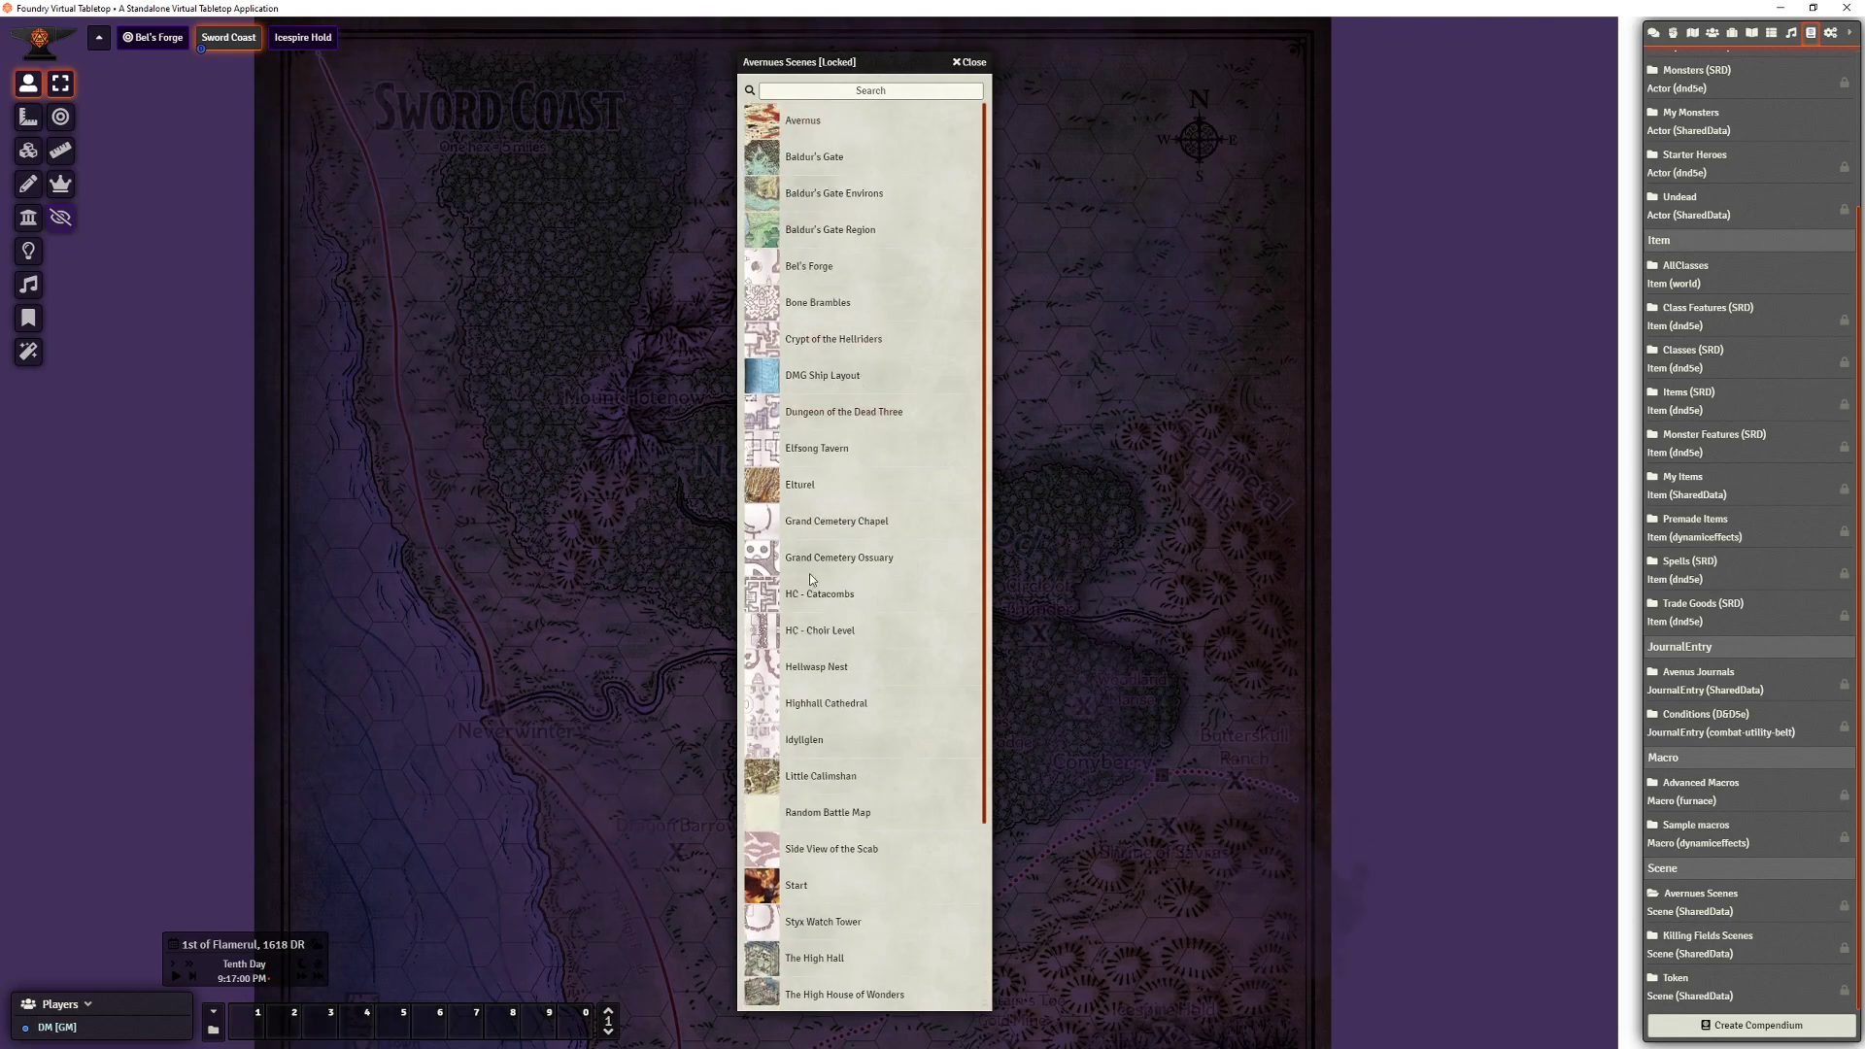
left_click(140, 39)
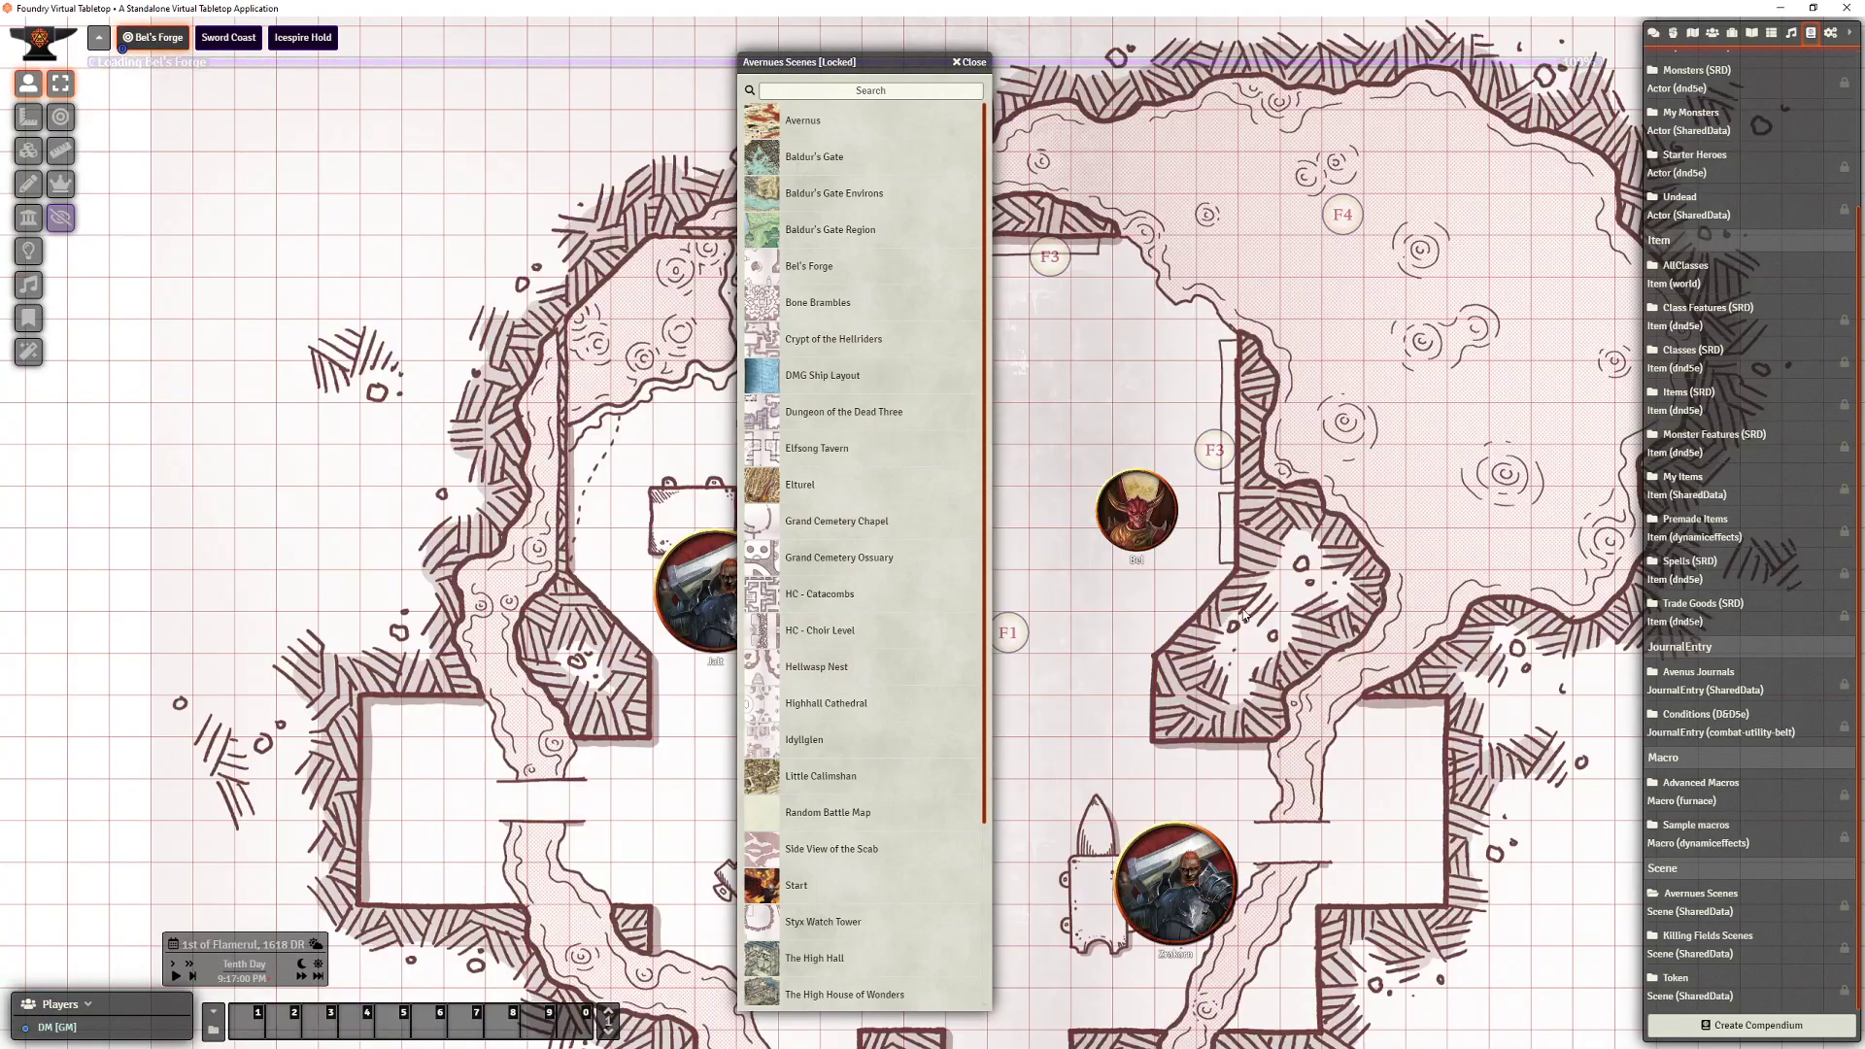
Step: Close the Avernues Scenes window and zoom the Bel's Forge map showing Bel and four character tokens
left_click(968, 62)
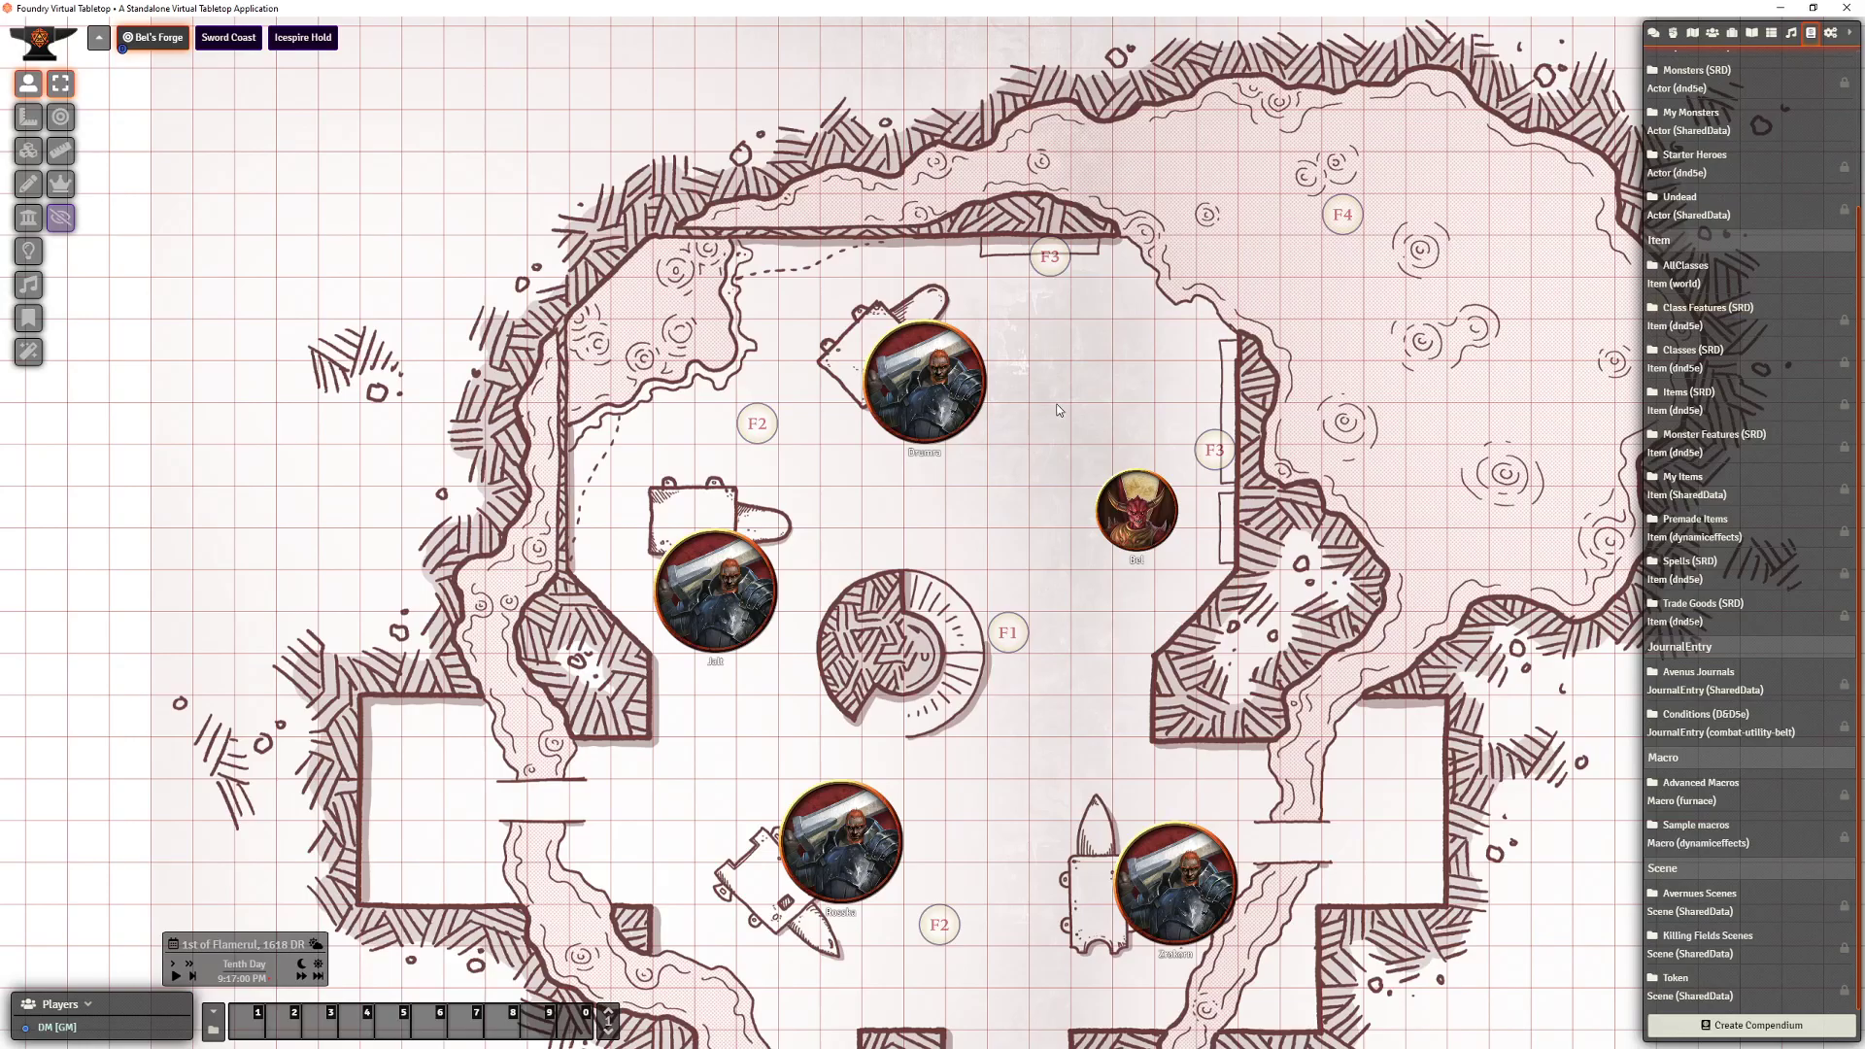
scroll(1051, 405, "up", 2)
scroll(1051, 404, "down", 3)
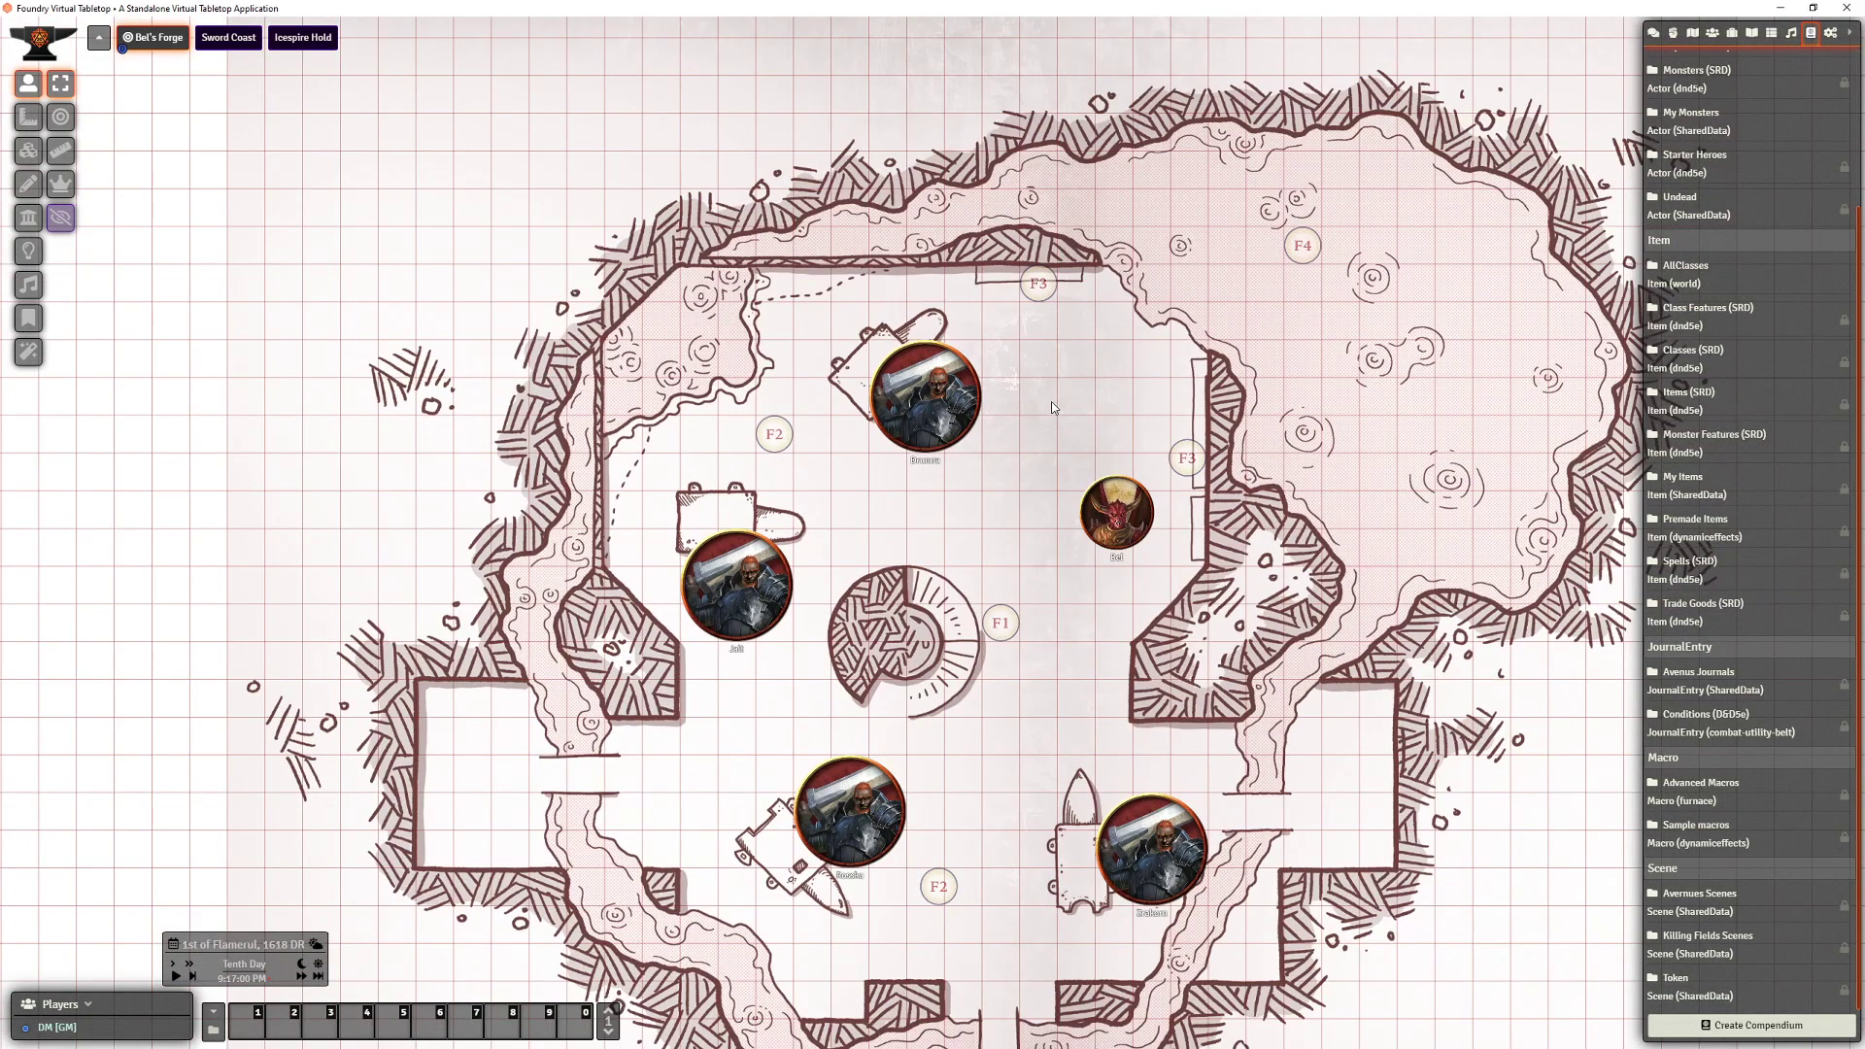